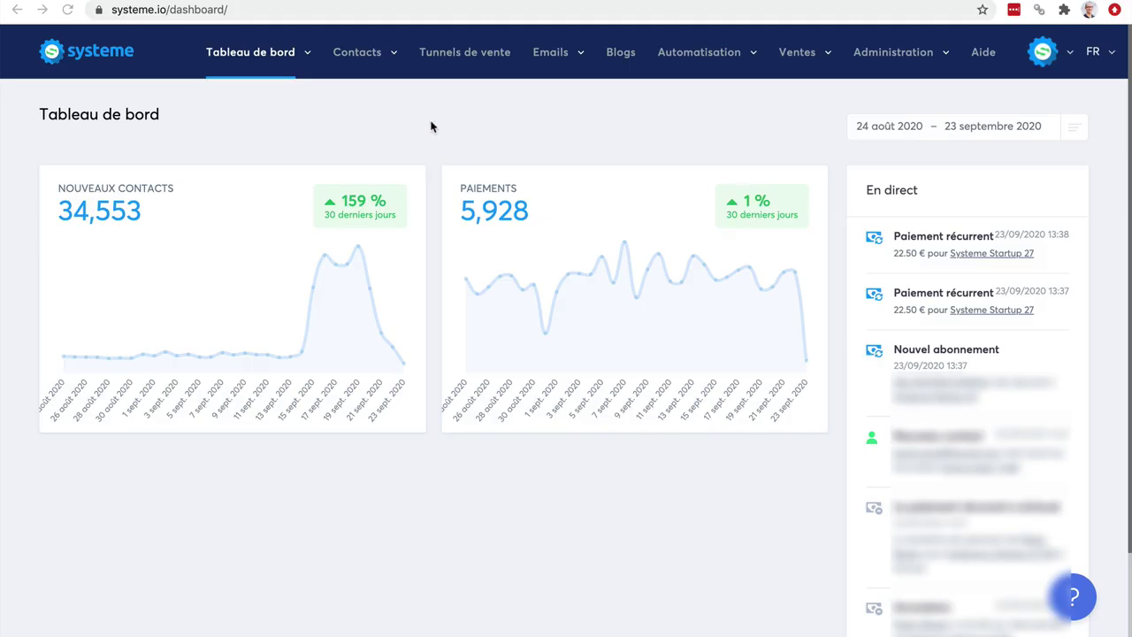
Open the affiliate dashboard (Tableau de bord affilié)
{"action": "mouse_move", "coordinate": [380, 78]}
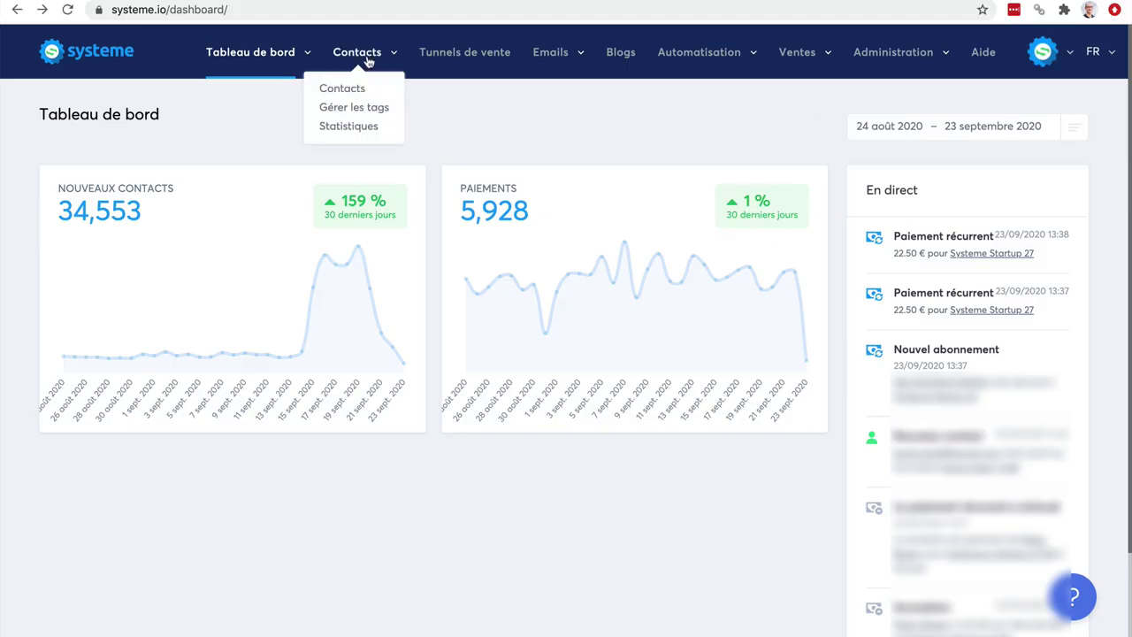
{"action": "mouse_move", "coordinate": [274, 74]}
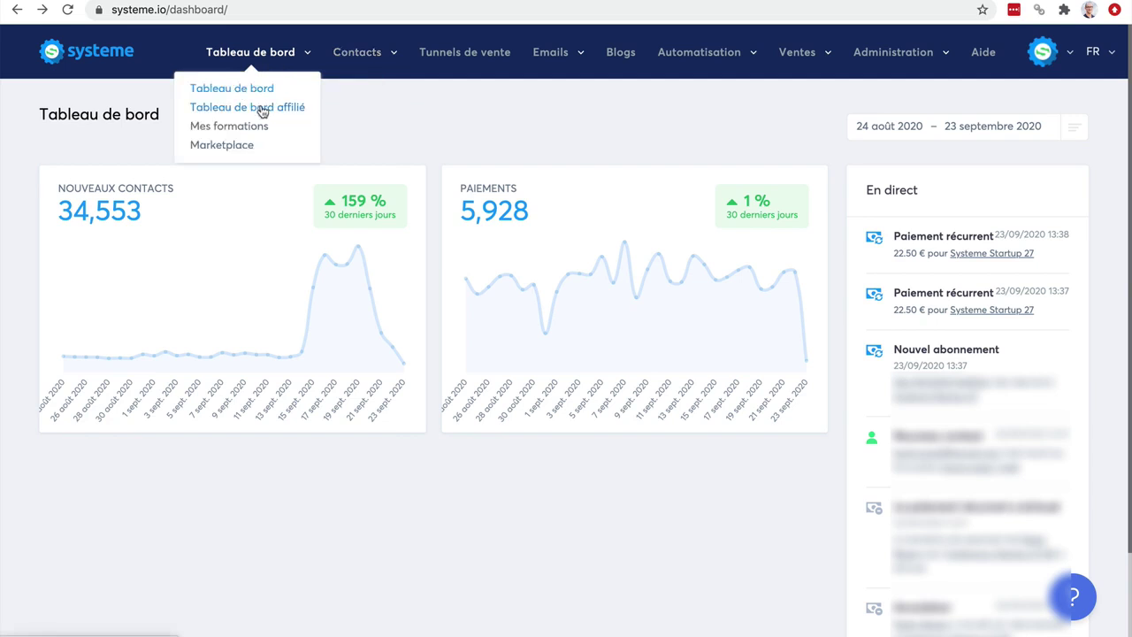
{"action": "left_click", "coordinate": [262, 110]}
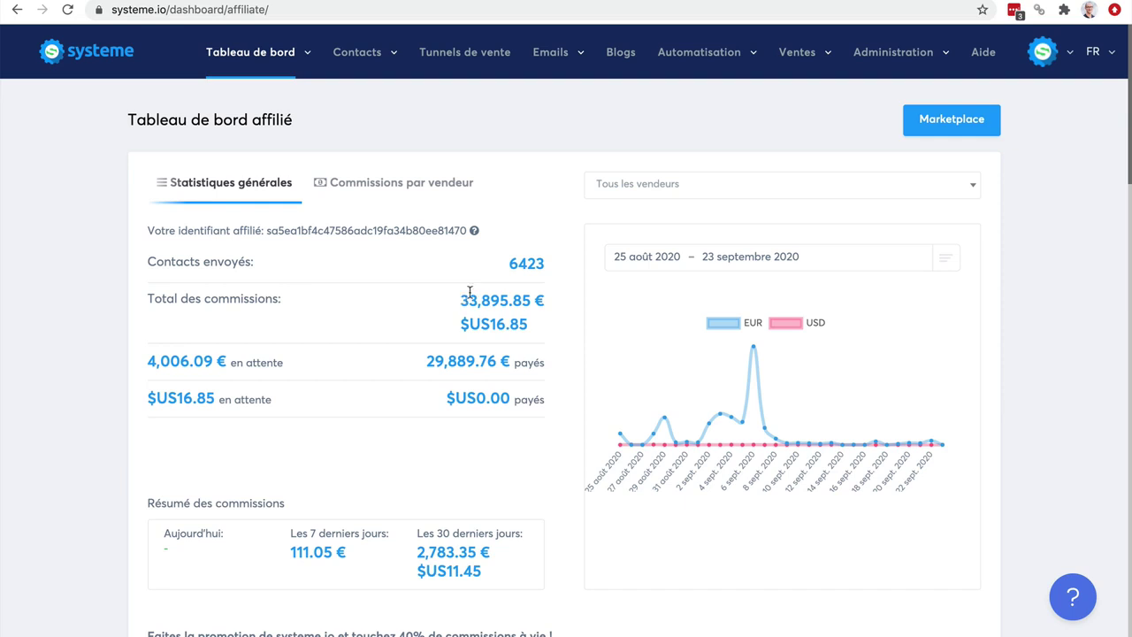
Browse the affiliate offers in the Marketplace and return to the affiliate dashboard
{"action": "mouse_move", "coordinate": [253, 57]}
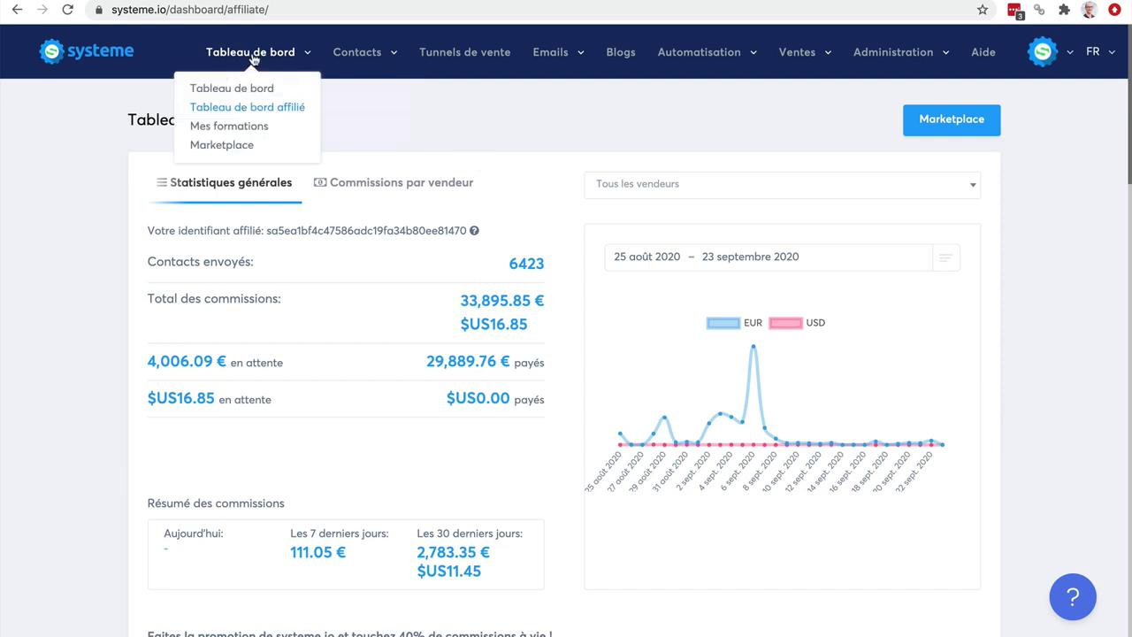
{"action": "left_click", "coordinate": [223, 148]}
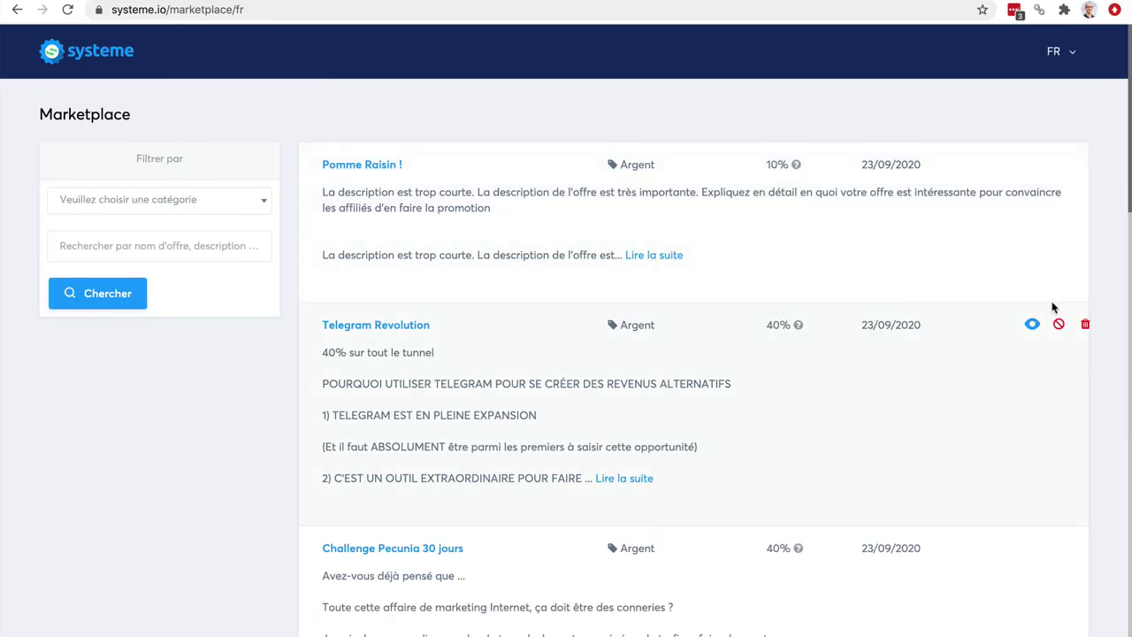
{"action": "scroll", "coordinate": [1052, 309], "scroll_direction": "down", "scroll_amount": 5}
{"action": "scroll", "coordinate": [1051, 308], "scroll_direction": "down", "scroll_amount": 10}
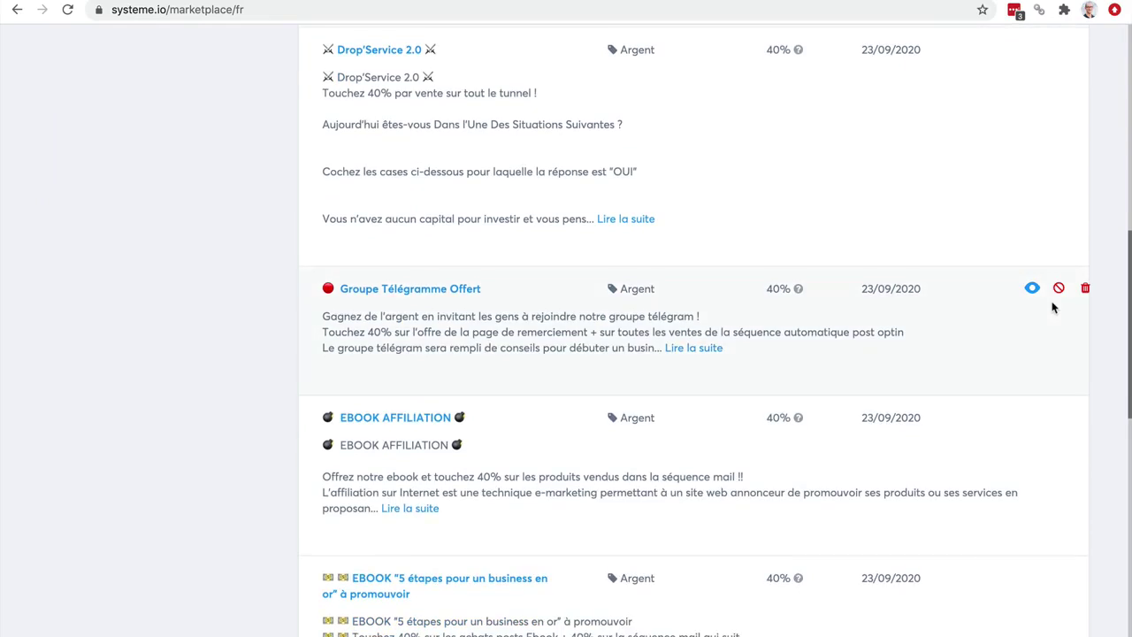
{"action": "scroll", "coordinate": [1051, 308], "scroll_direction": "up", "scroll_amount": 15}
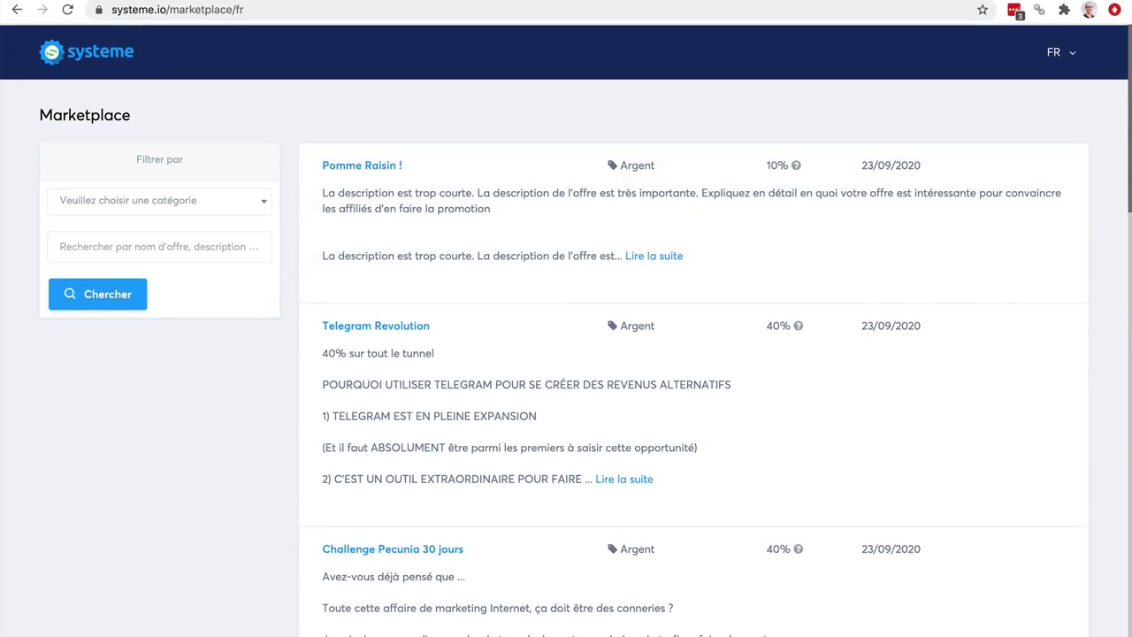
{"action": "left_click", "coordinate": [17, 10]}
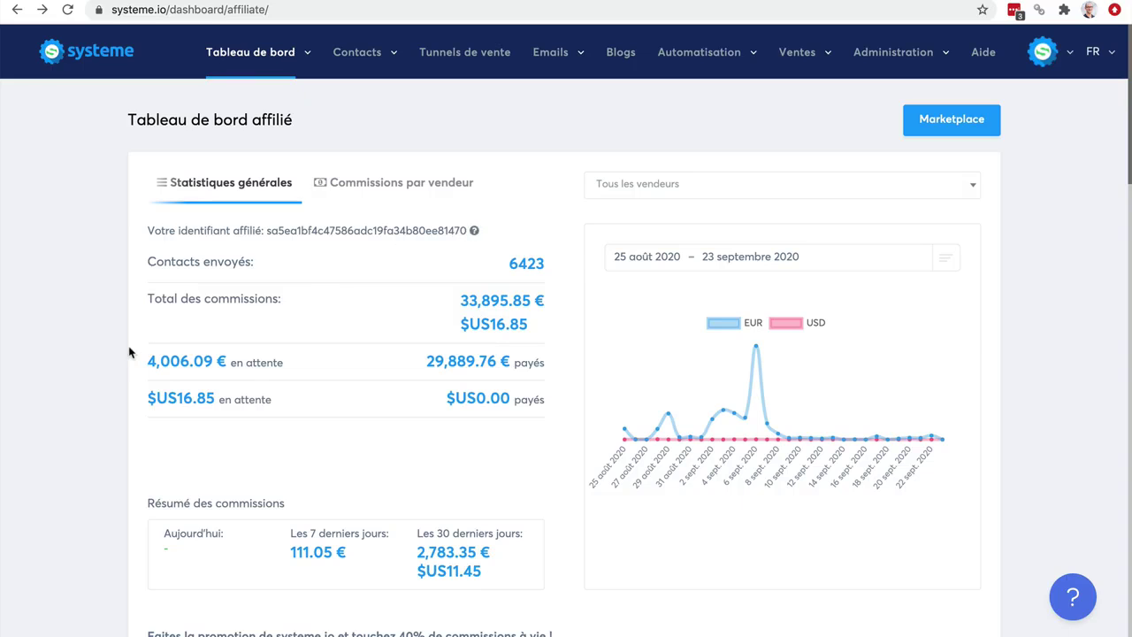
Examine the affiliate link for promoting systeme.io on the affiliate dashboard
{"action": "scroll", "coordinate": [133, 348], "scroll_direction": "down", "scroll_amount": 3}
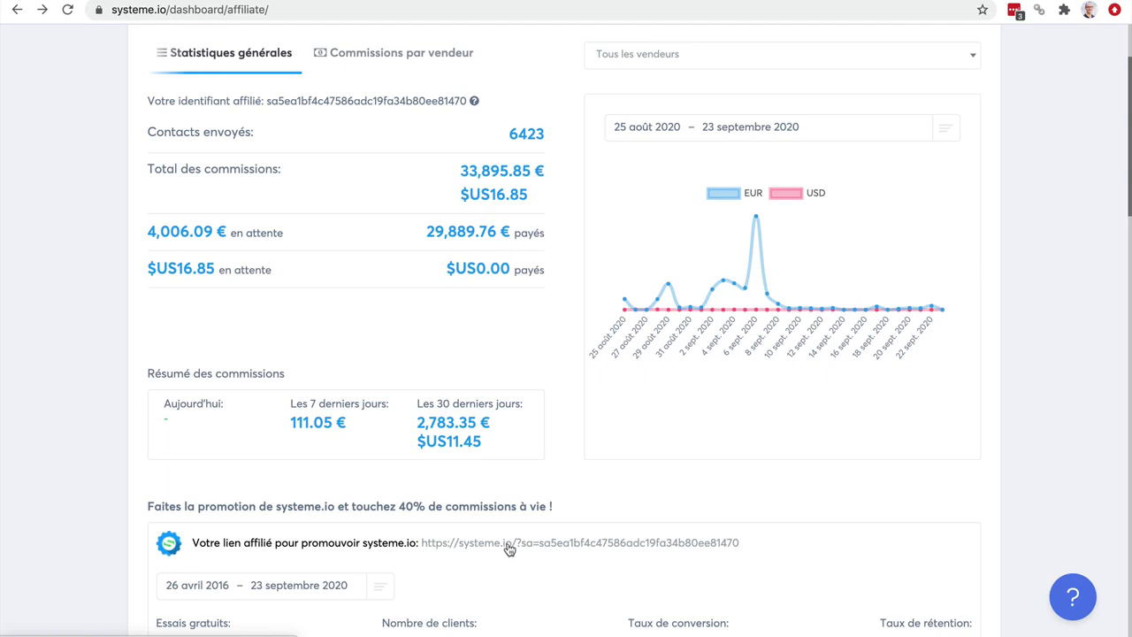
{"action": "scroll", "coordinate": [1002, 455], "scroll_direction": "up", "scroll_amount": 3}
{"action": "mouse_move", "coordinate": [253, 57]}
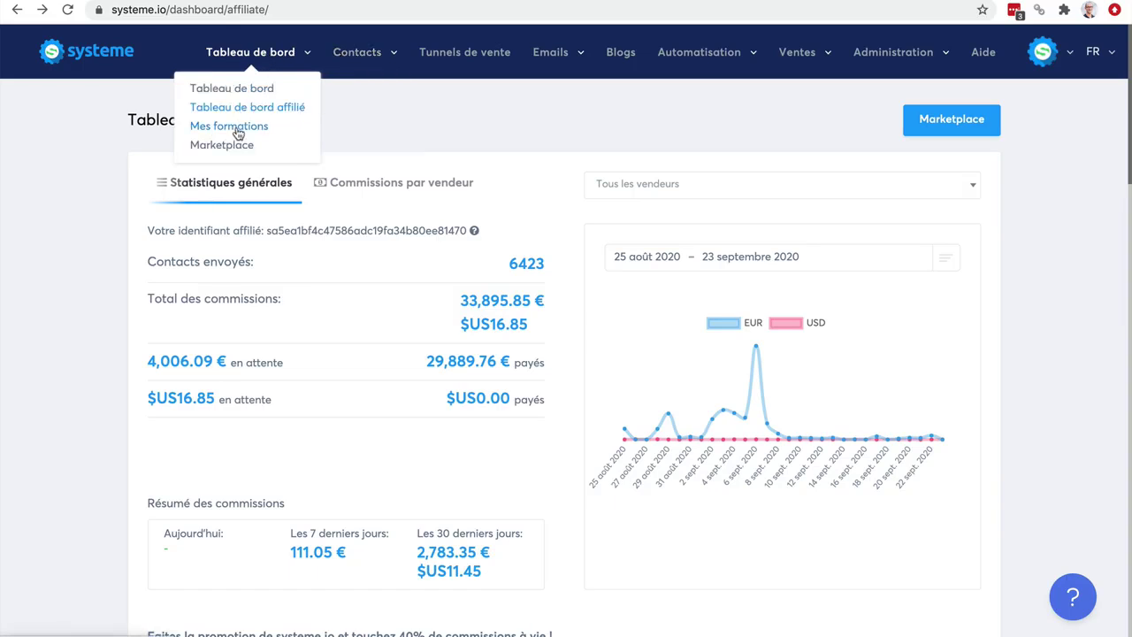
Open the contact list and examine the total number of contacts
{"action": "mouse_move", "coordinate": [346, 59]}
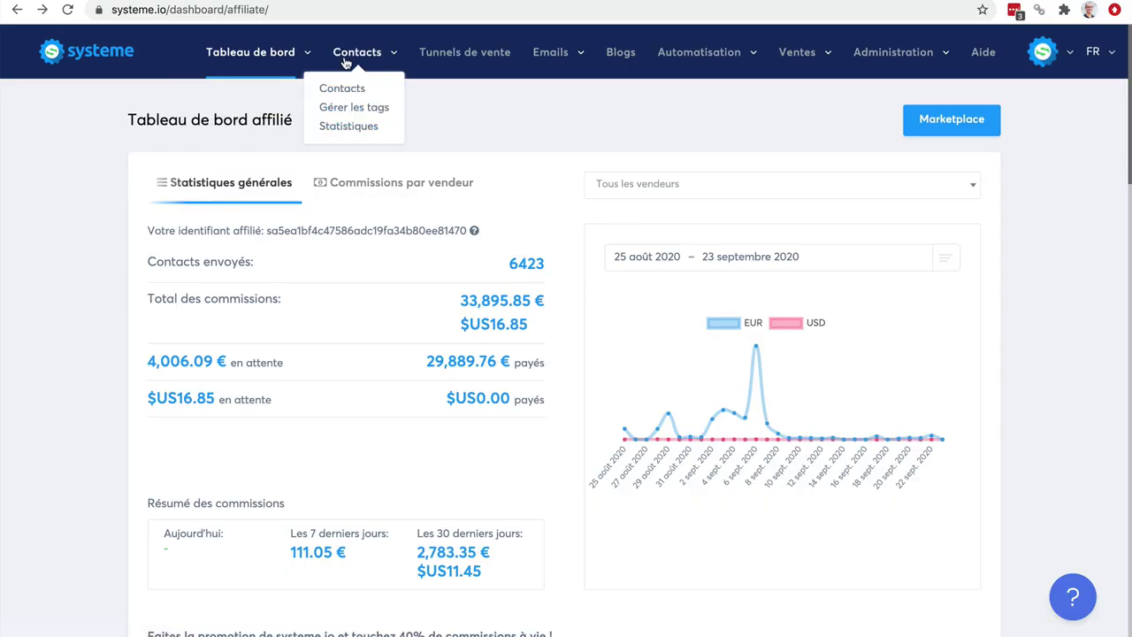
{"action": "left_click", "coordinate": [344, 94]}
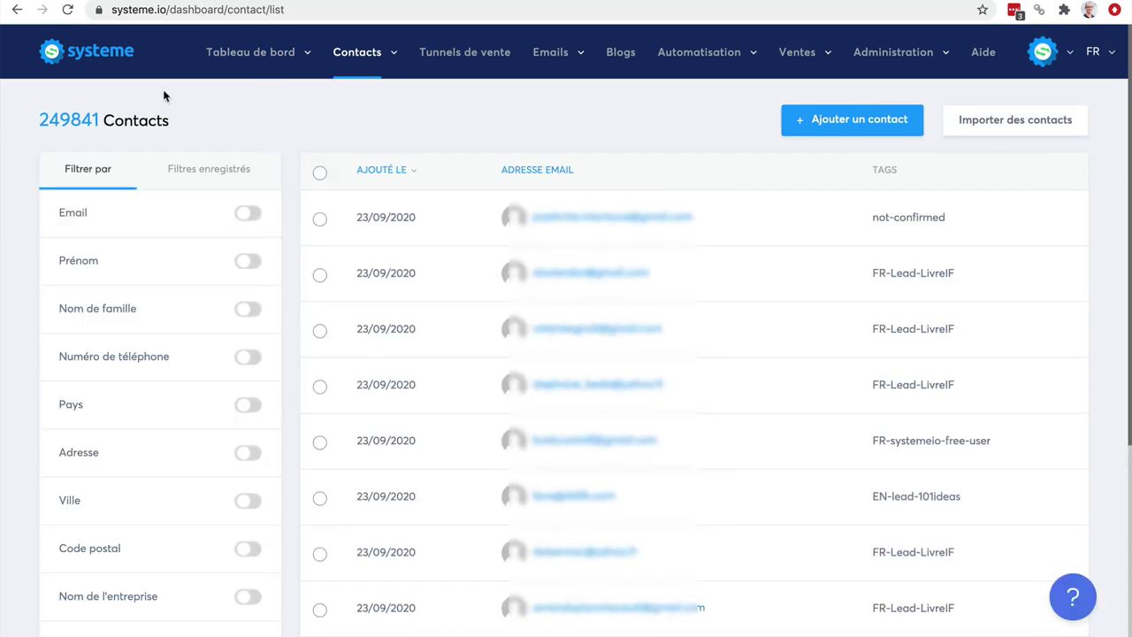
{"action": "left_click_drag", "start_coordinate": [39, 119], "coordinate": [93, 116]}
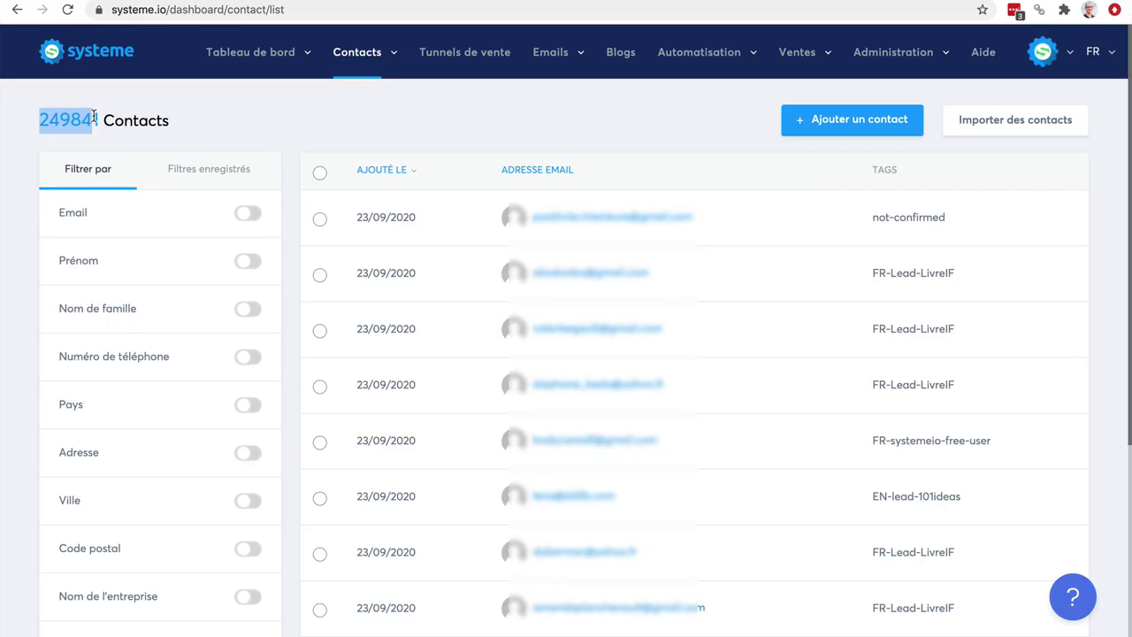
{"action": "left_click", "coordinate": [170, 108]}
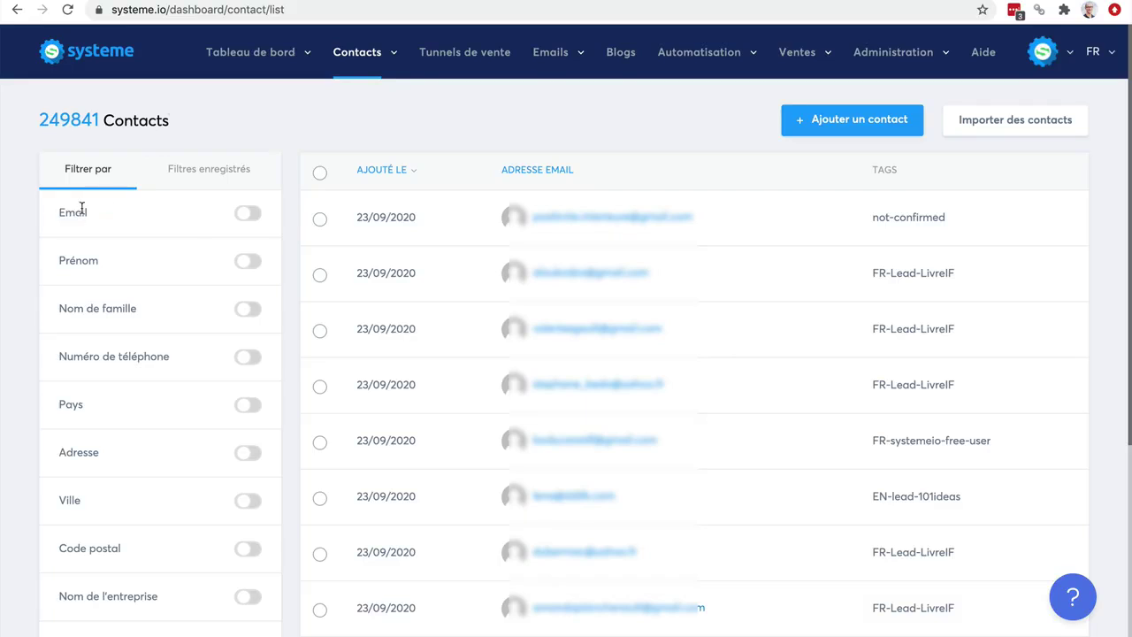
Enable the Email filter to view its search conditions, and switch it off again
{"action": "left_click", "coordinate": [250, 216]}
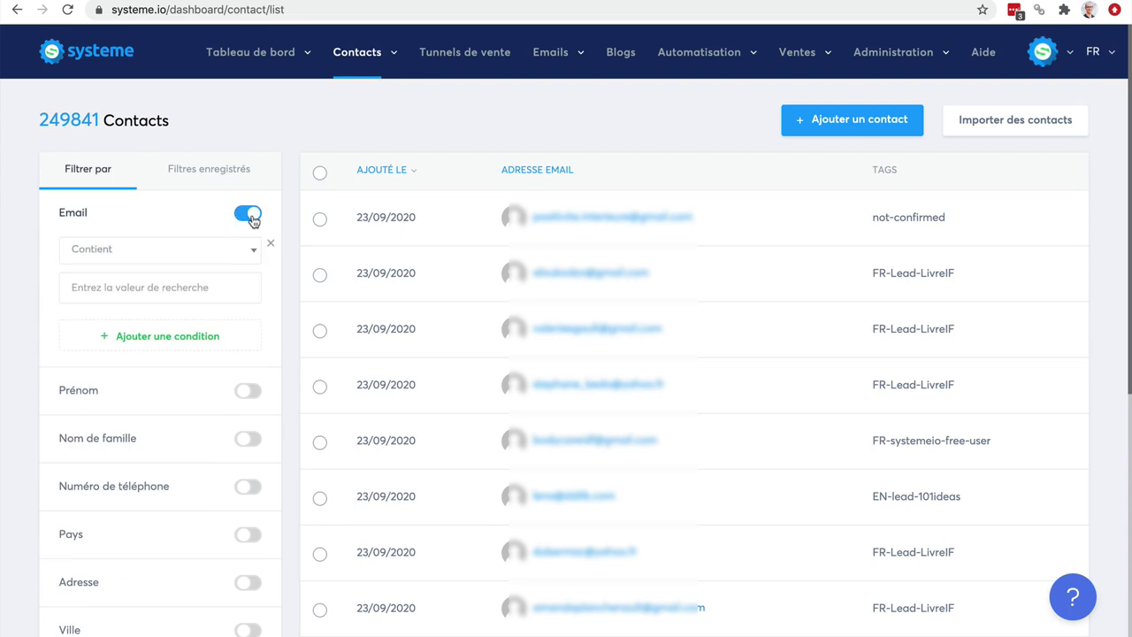
{"action": "left_click", "coordinate": [252, 219]}
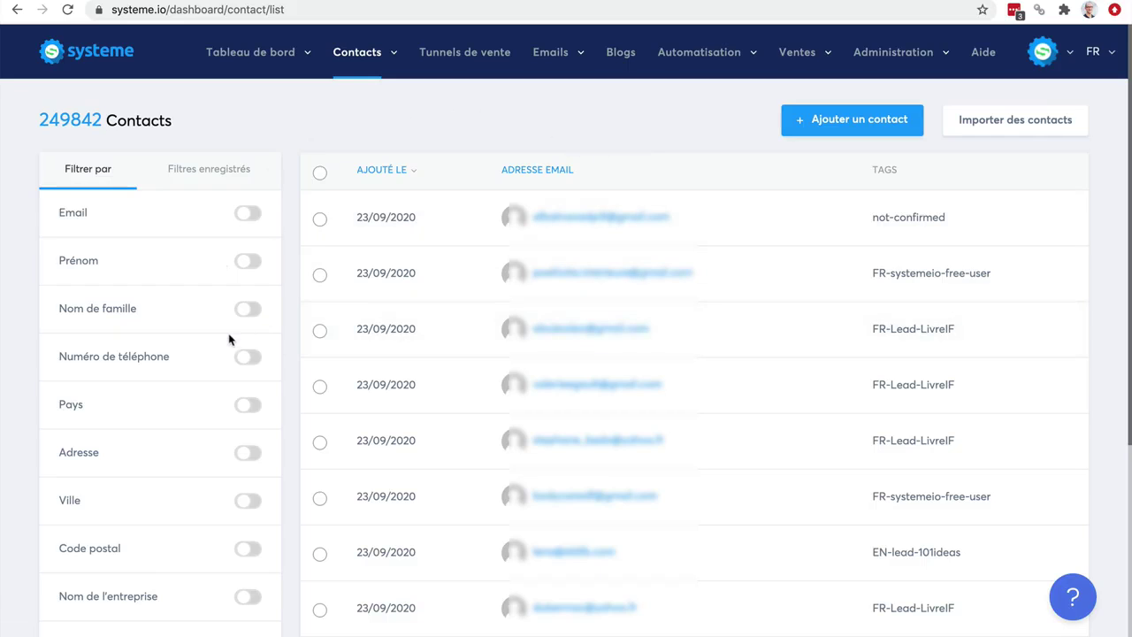
Select all contacts in the list and review the available bulk actions without applying any
{"action": "left_click", "coordinate": [319, 218]}
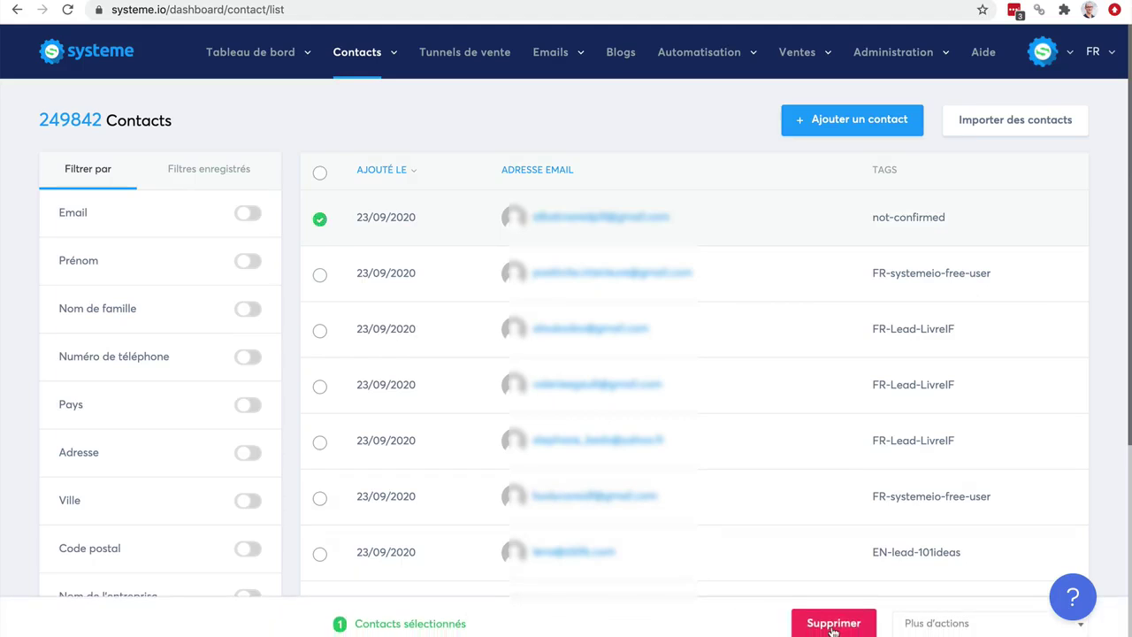
{"action": "left_click", "coordinate": [320, 174]}
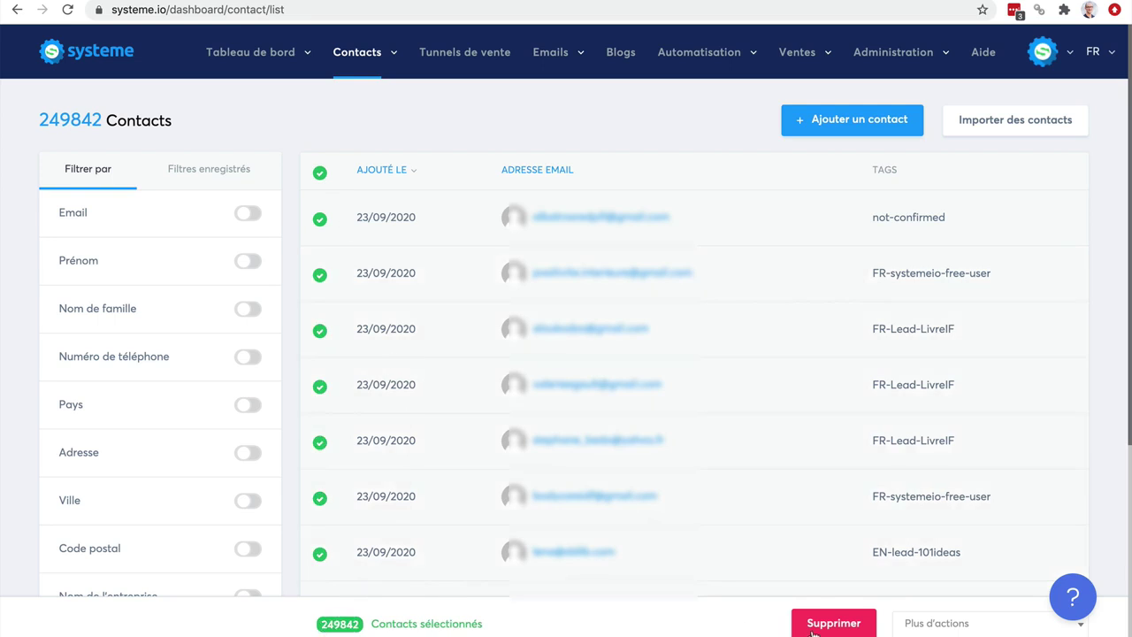
{"action": "left_click", "coordinate": [949, 630]}
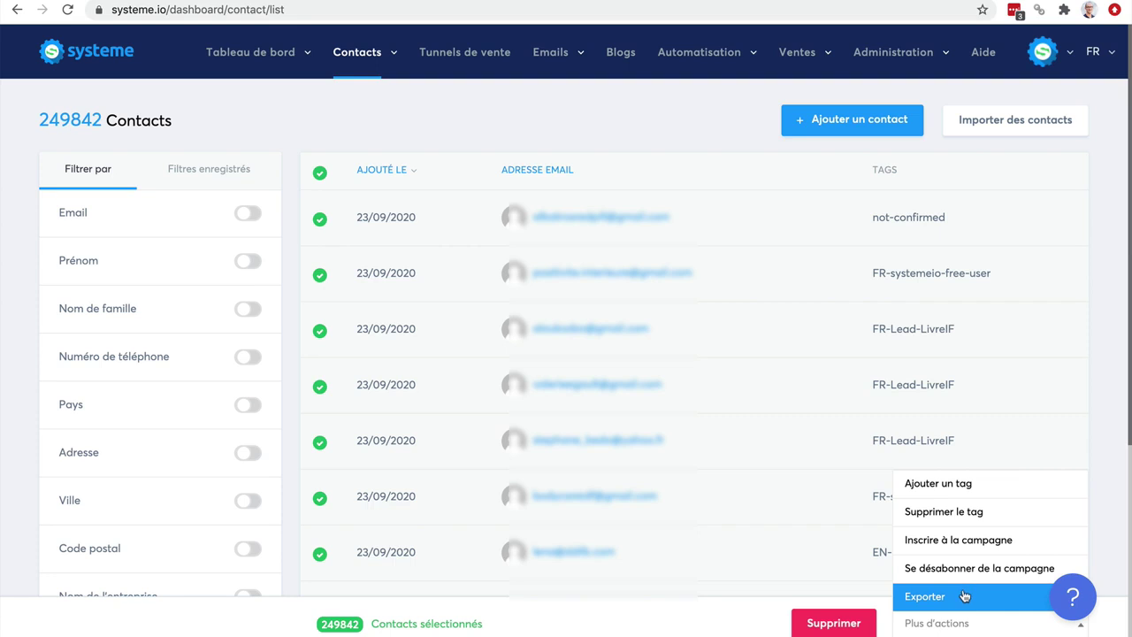
{"action": "left_click", "coordinate": [1046, 338]}
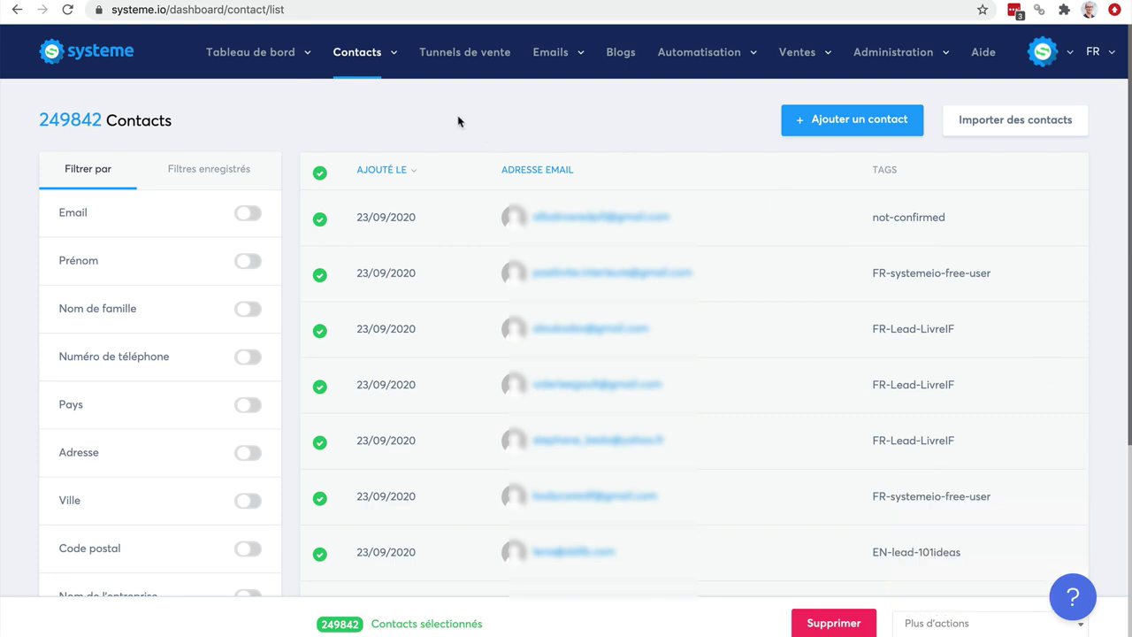
Examine the tags FR-systemeio-free-user and FR-Lead-LivreIF on the second and third contacts in the list
{"action": "mouse_move", "coordinate": [370, 73]}
{"action": "mouse_move", "coordinate": [362, 65]}
{"action": "left_click_drag", "start_coordinate": [872, 274], "coordinate": [1000, 273]}
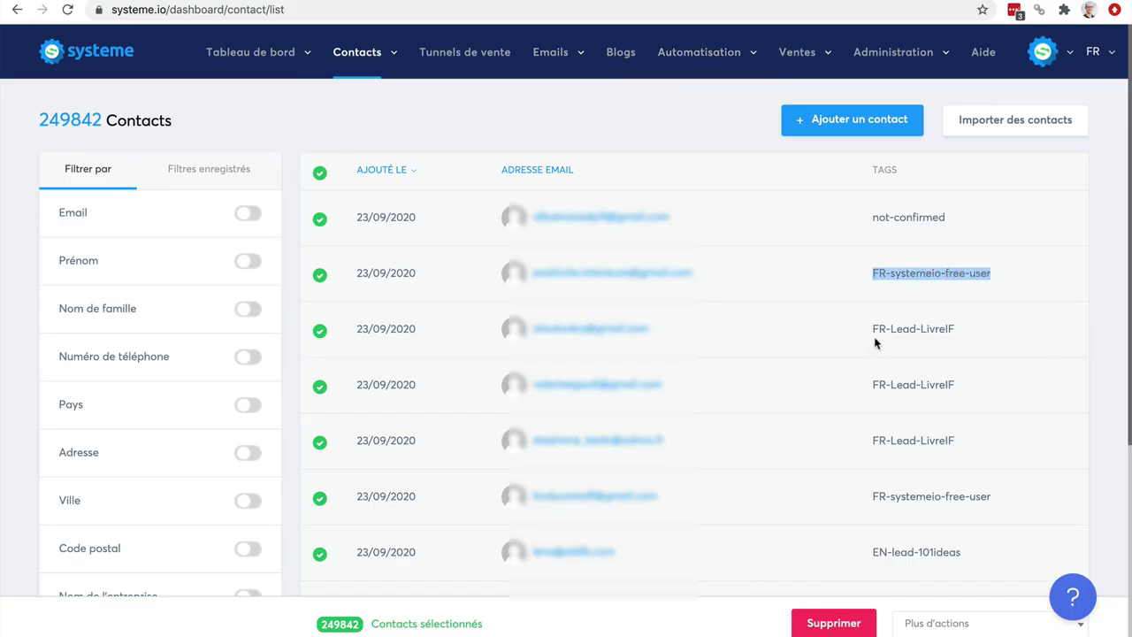
{"action": "left_click_drag", "start_coordinate": [875, 328], "coordinate": [956, 332]}
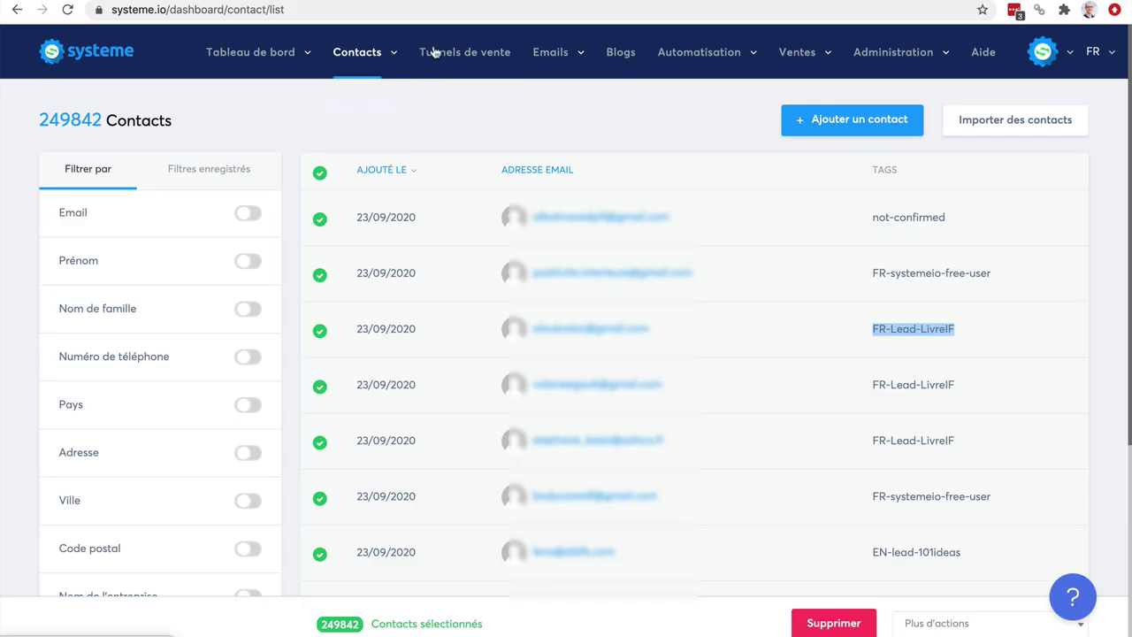
Start a new sales funnel and name it Test
{"action": "left_click", "coordinate": [463, 58]}
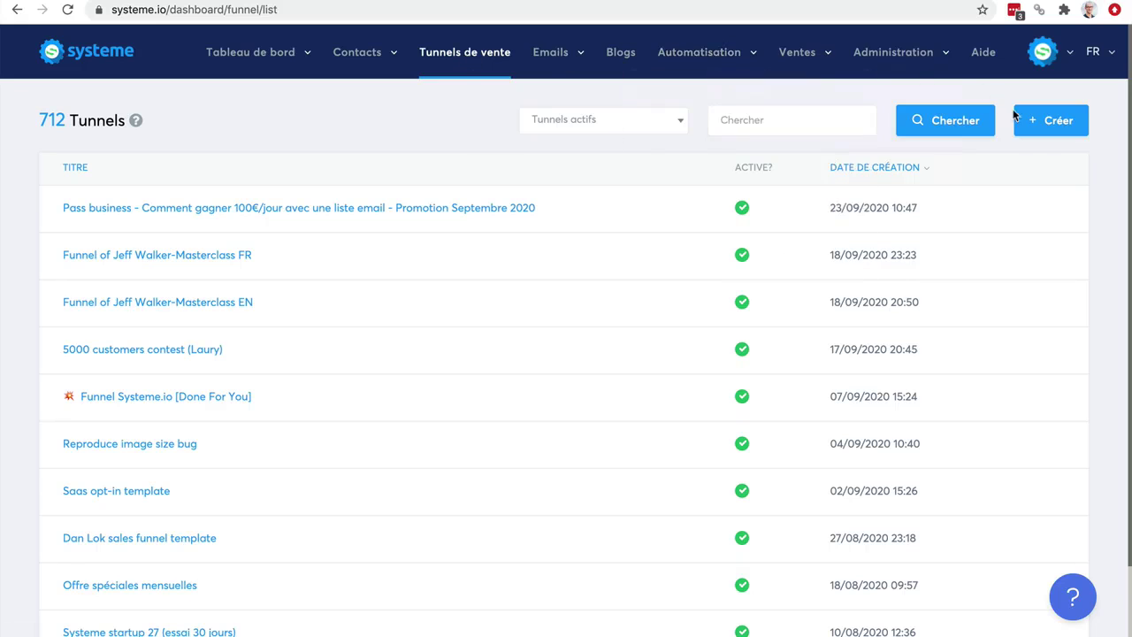
{"action": "left_click", "coordinate": [1050, 125]}
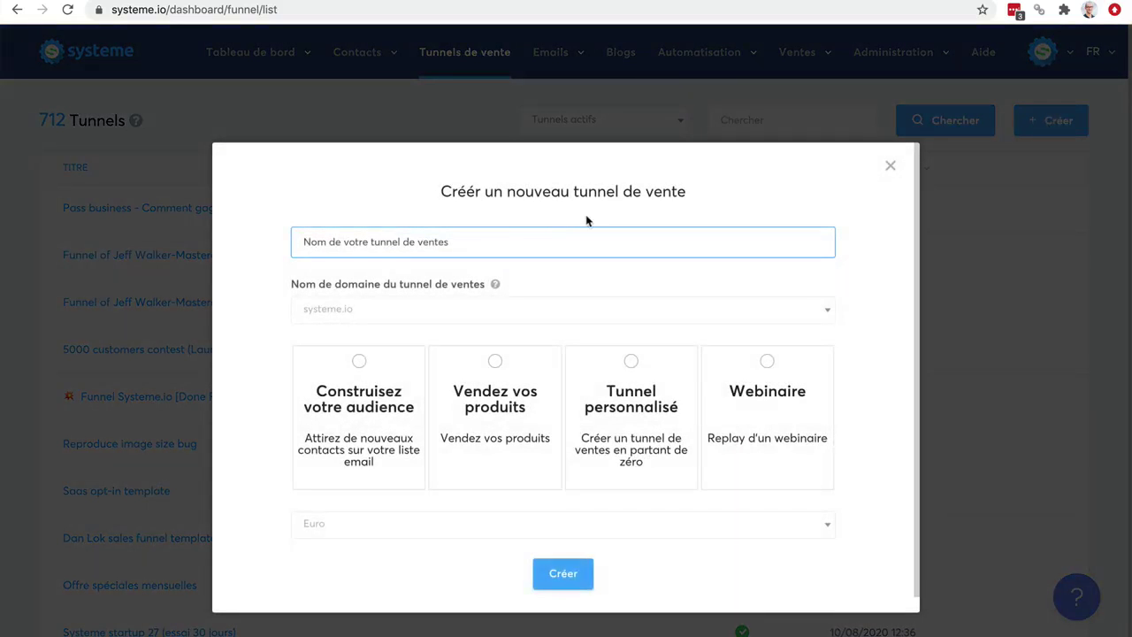
{"action": "left_click", "coordinate": [481, 246]}
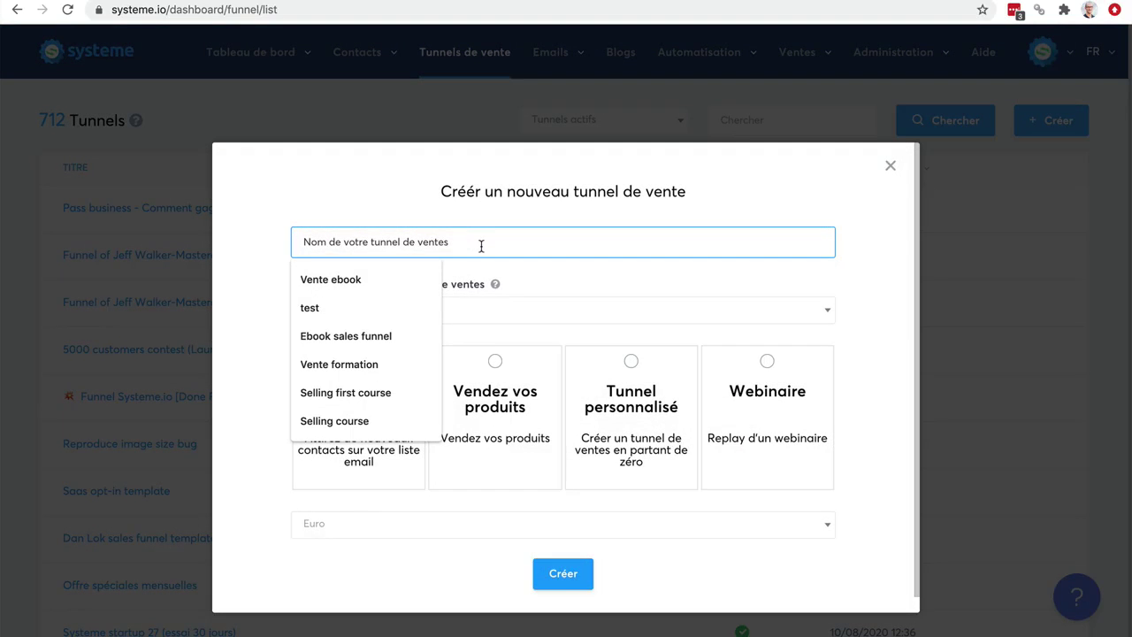
{"action": "type", "text": "Test"}
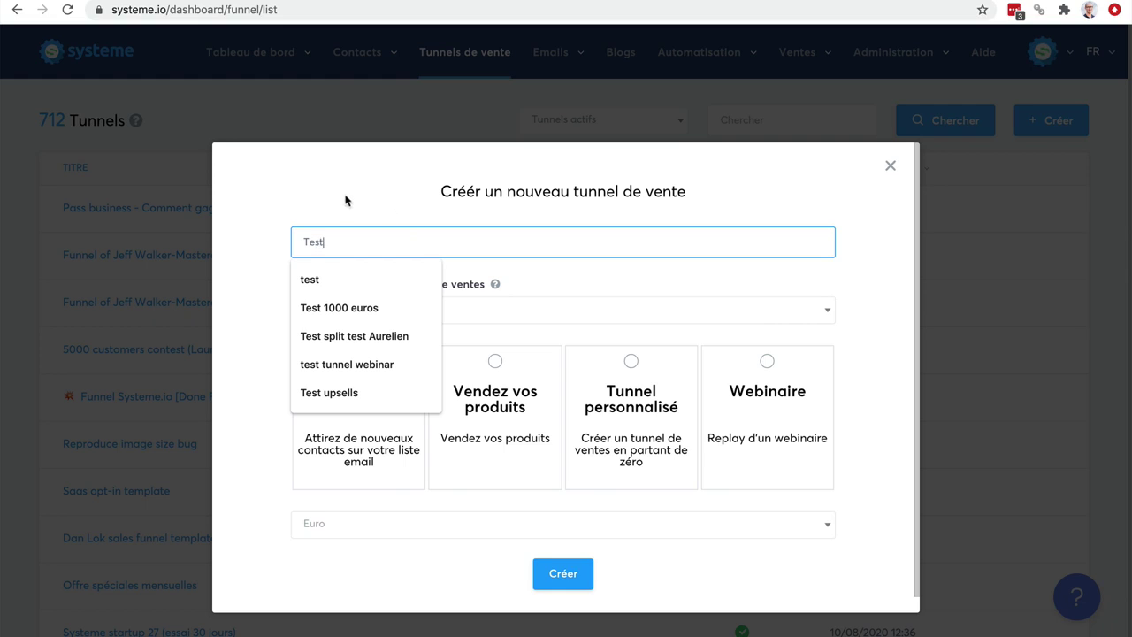
{"action": "left_click", "coordinate": [345, 201]}
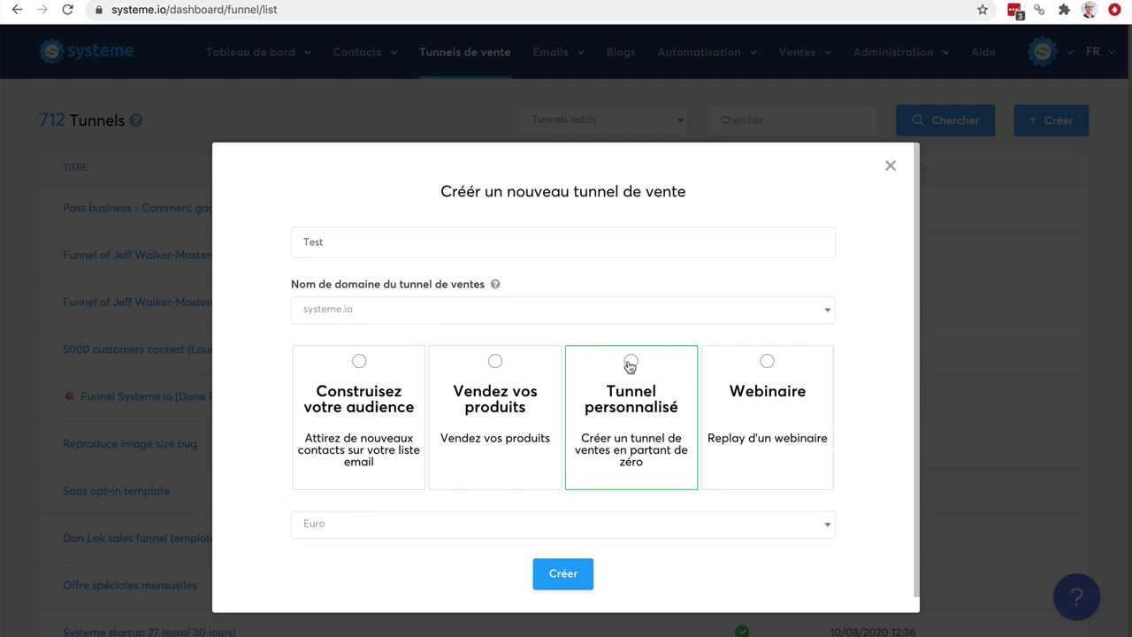
Create the funnel with the type "Construisez votre audience" and Euro as its currency
{"action": "left_click", "coordinate": [359, 363]}
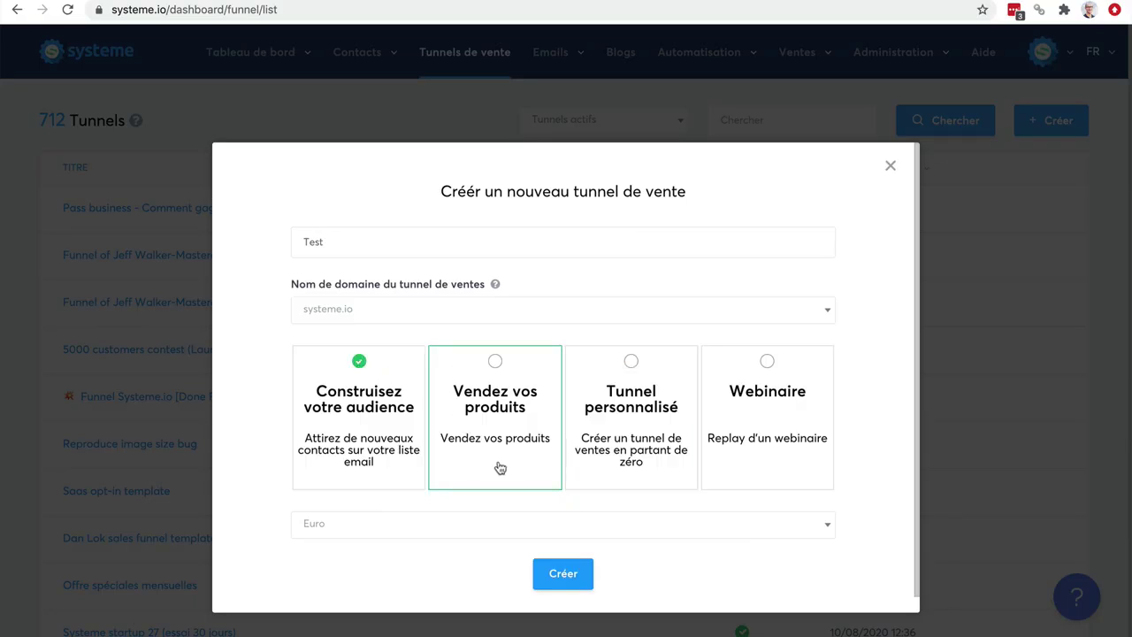
{"action": "left_click", "coordinate": [601, 527]}
{"action": "scroll", "coordinate": [568, 434], "scroll_direction": "down", "scroll_amount": 5}
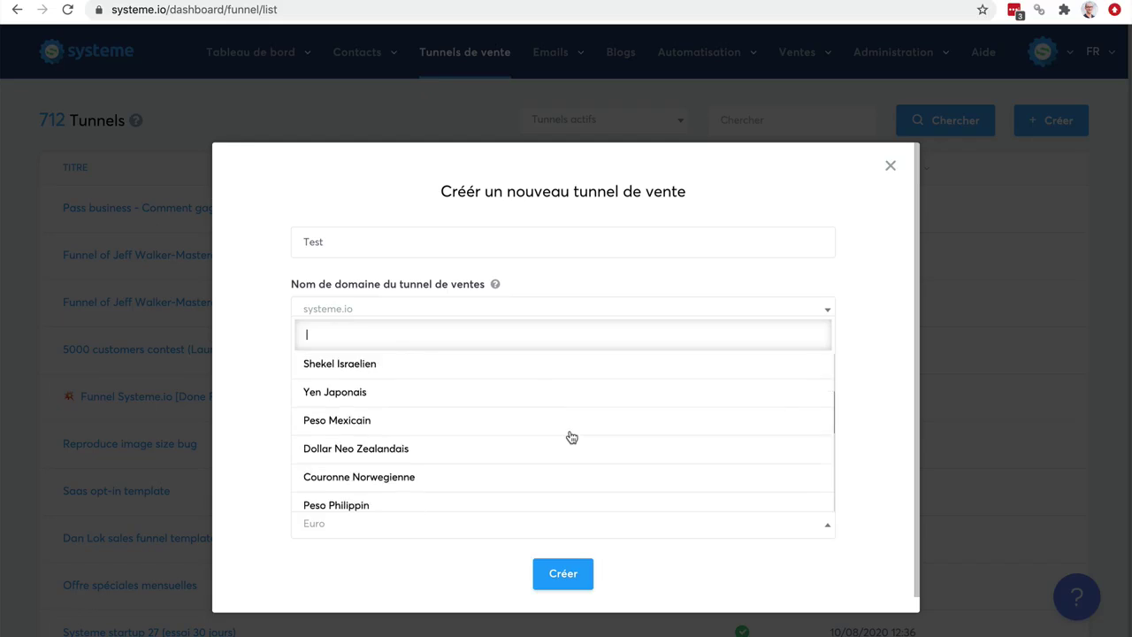
{"action": "scroll", "coordinate": [571, 437], "scroll_direction": "up", "scroll_amount": 5}
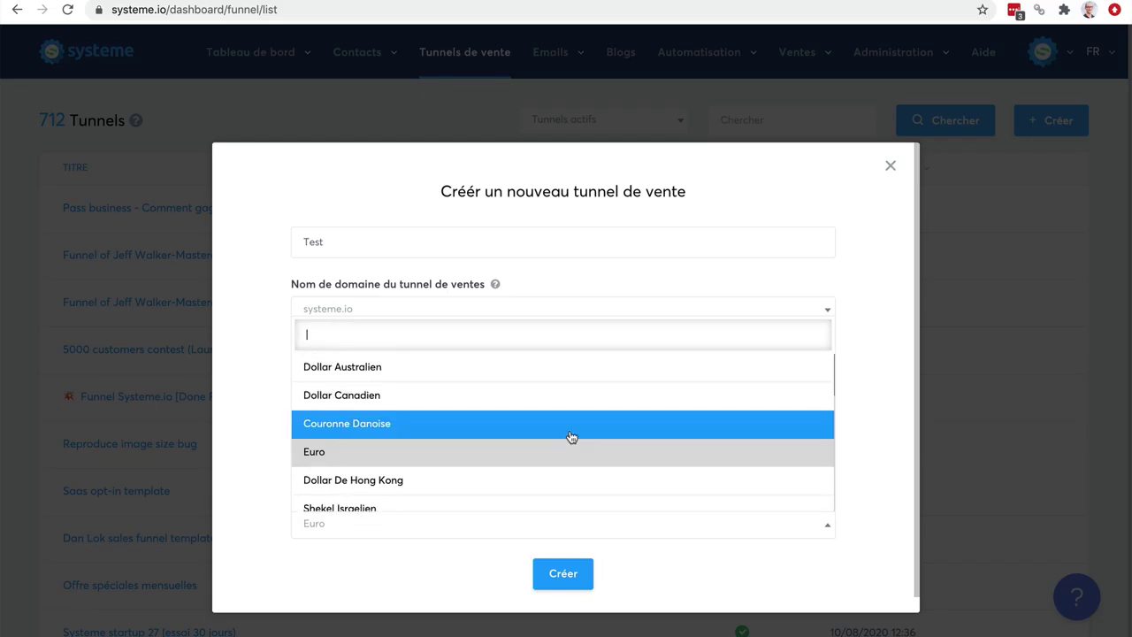
{"action": "left_click", "coordinate": [546, 458]}
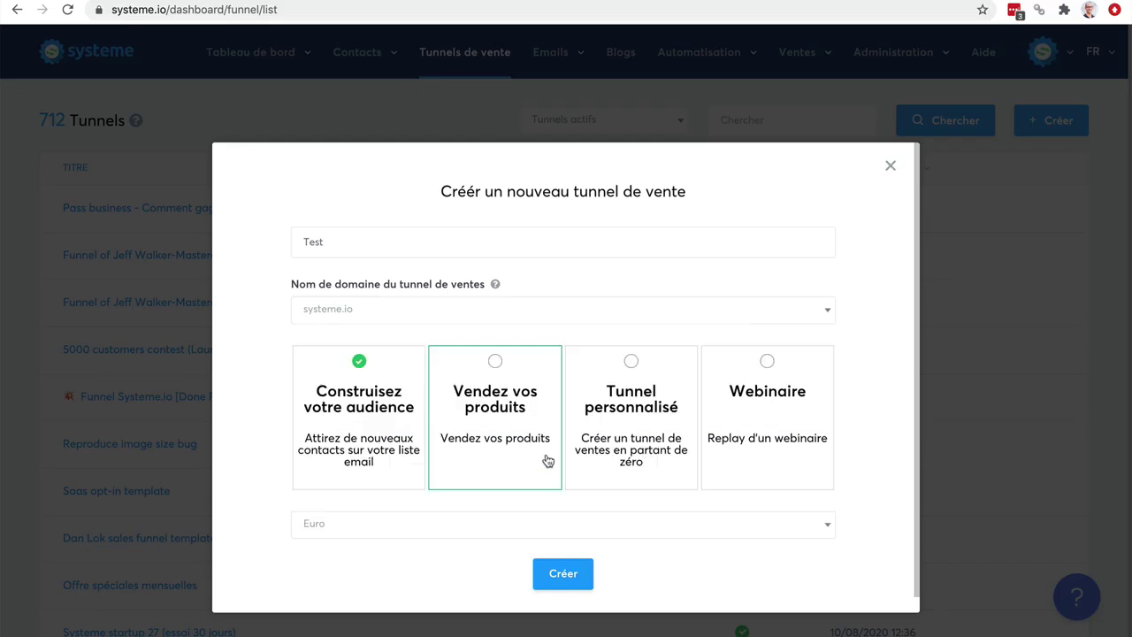
{"action": "left_click", "coordinate": [563, 574]}
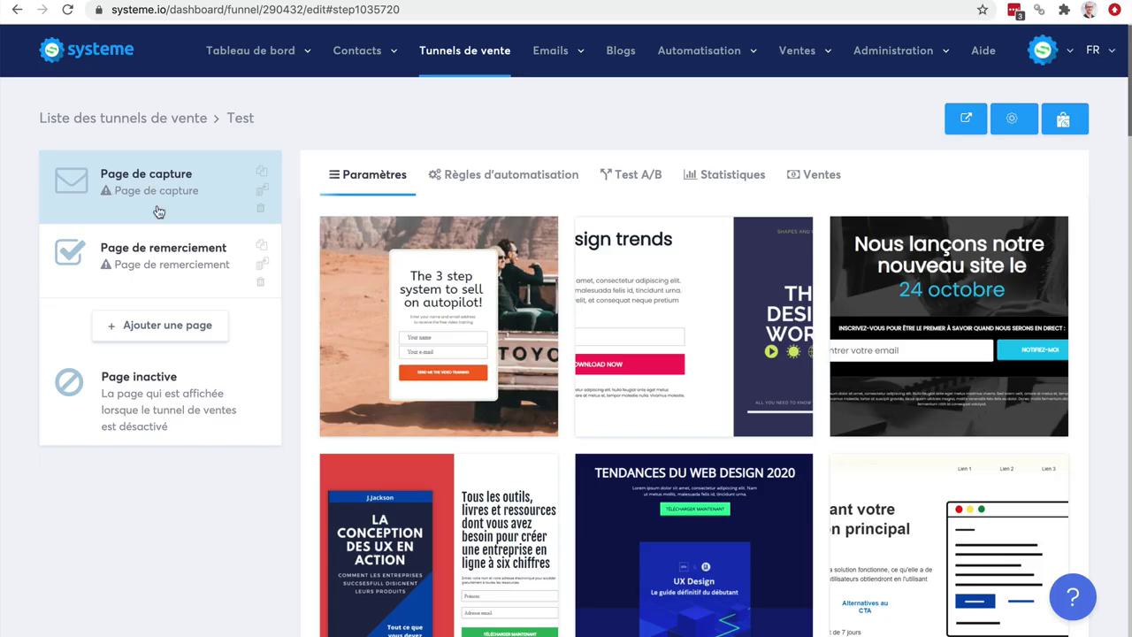
Choose the "Un business en ligne rentable" template with the hand-held tablet for the capture page
{"action": "left_click", "coordinate": [166, 261]}
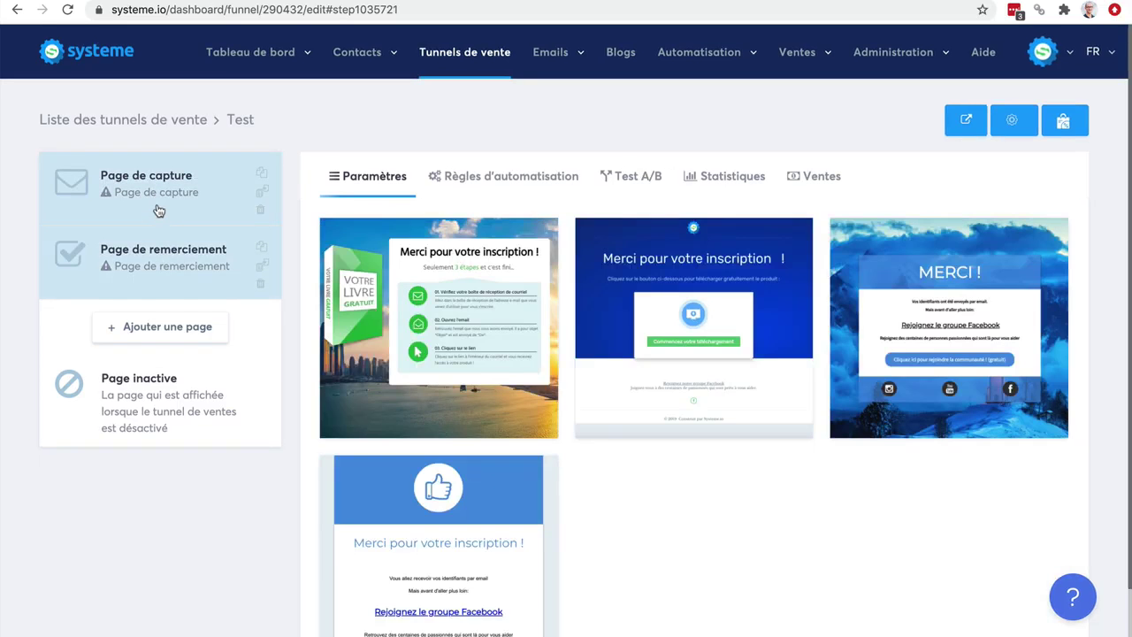
{"action": "left_click", "coordinate": [158, 210]}
{"action": "mouse_move", "coordinate": [854, 307]}
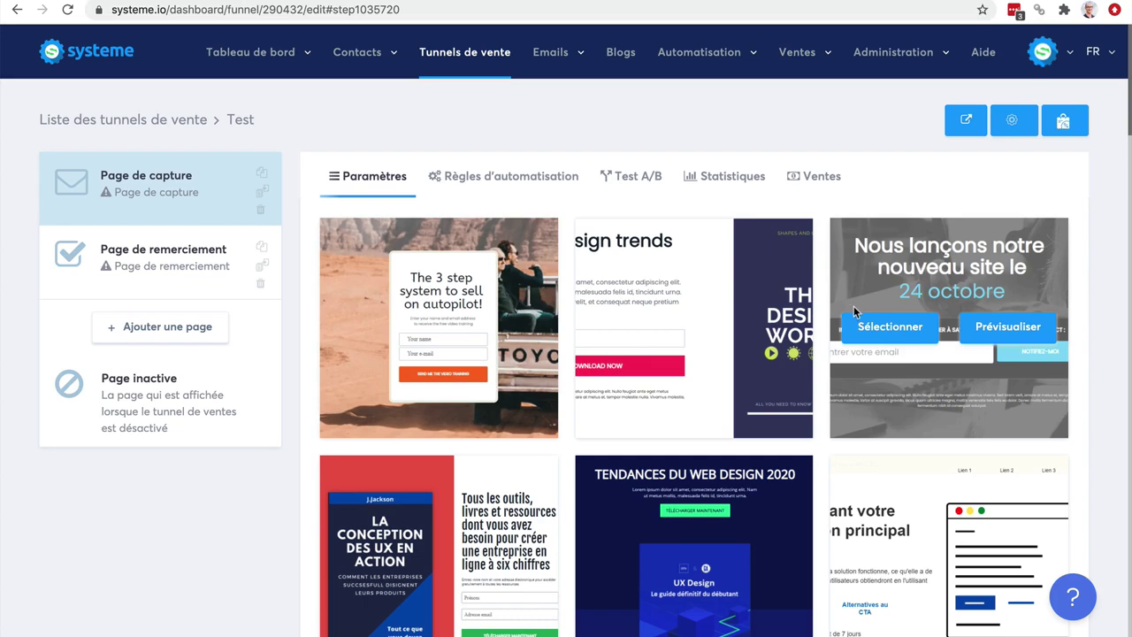
{"action": "scroll", "coordinate": [854, 311], "scroll_direction": "down", "scroll_amount": 9}
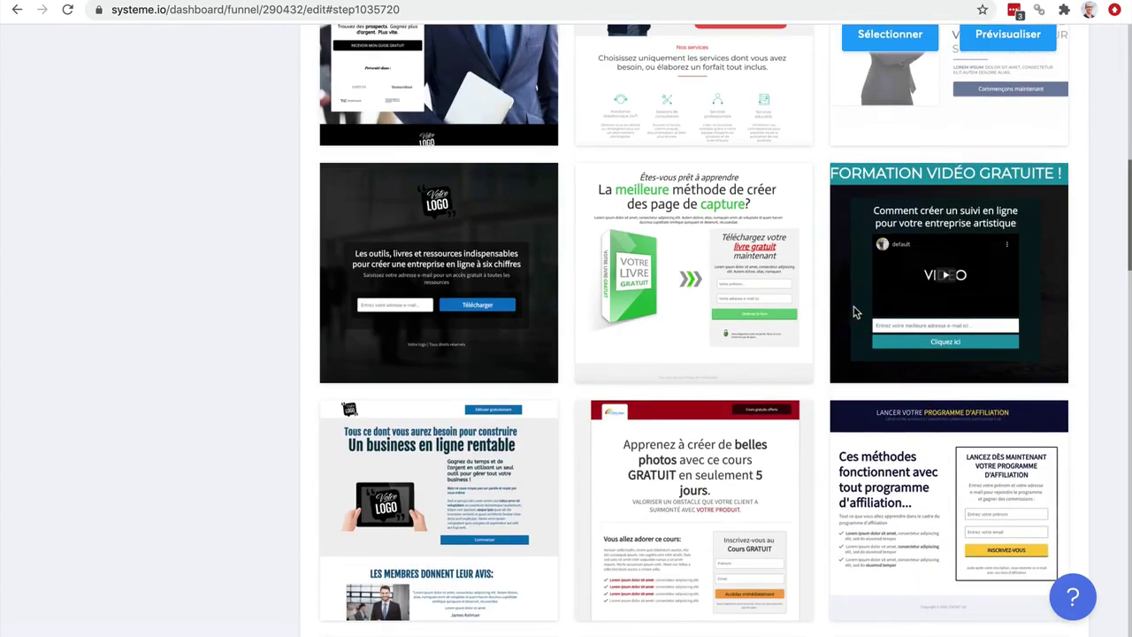
{"action": "mouse_move", "coordinate": [466, 299]}
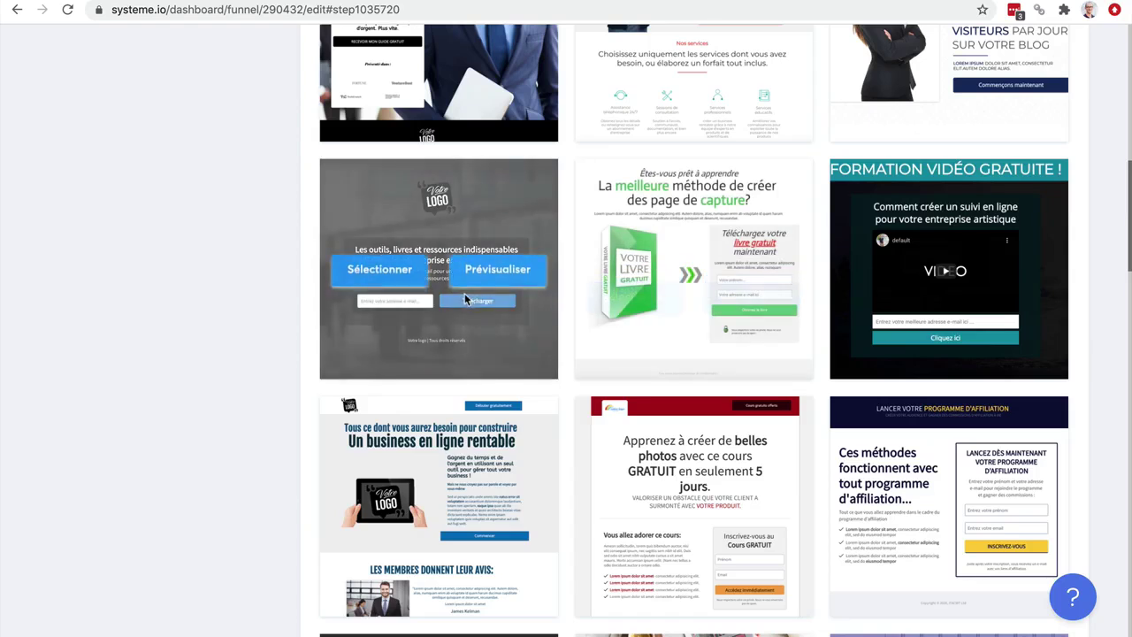
{"action": "left_click", "coordinate": [370, 506]}
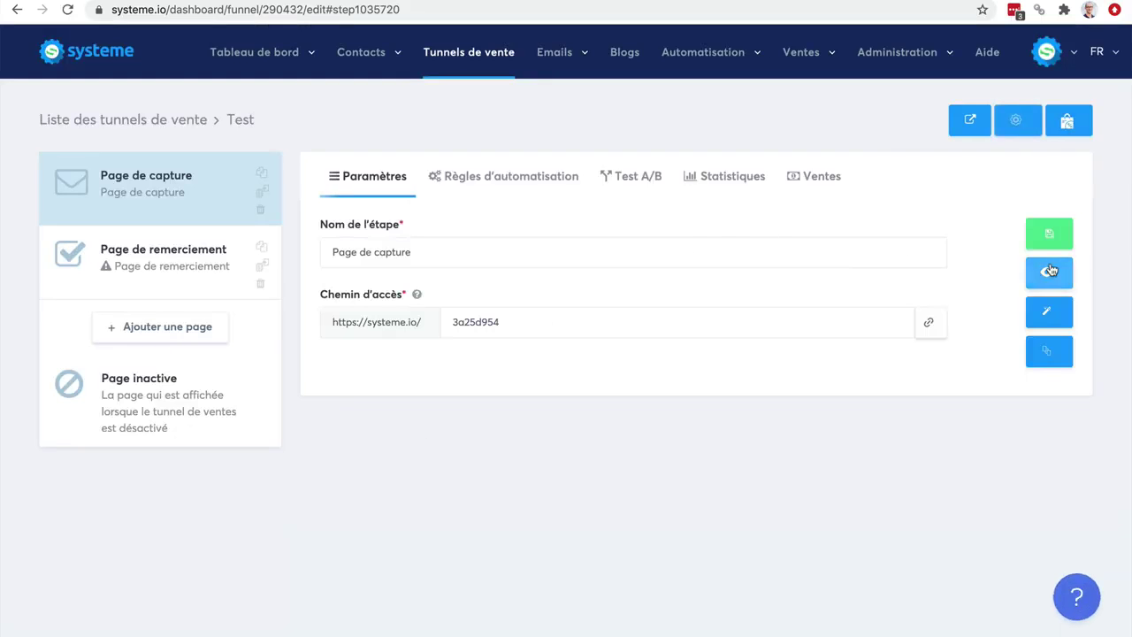
Preview the published capture page down to its sign-up form, and return to the funnel's page settings
{"action": "left_click", "coordinate": [1049, 270]}
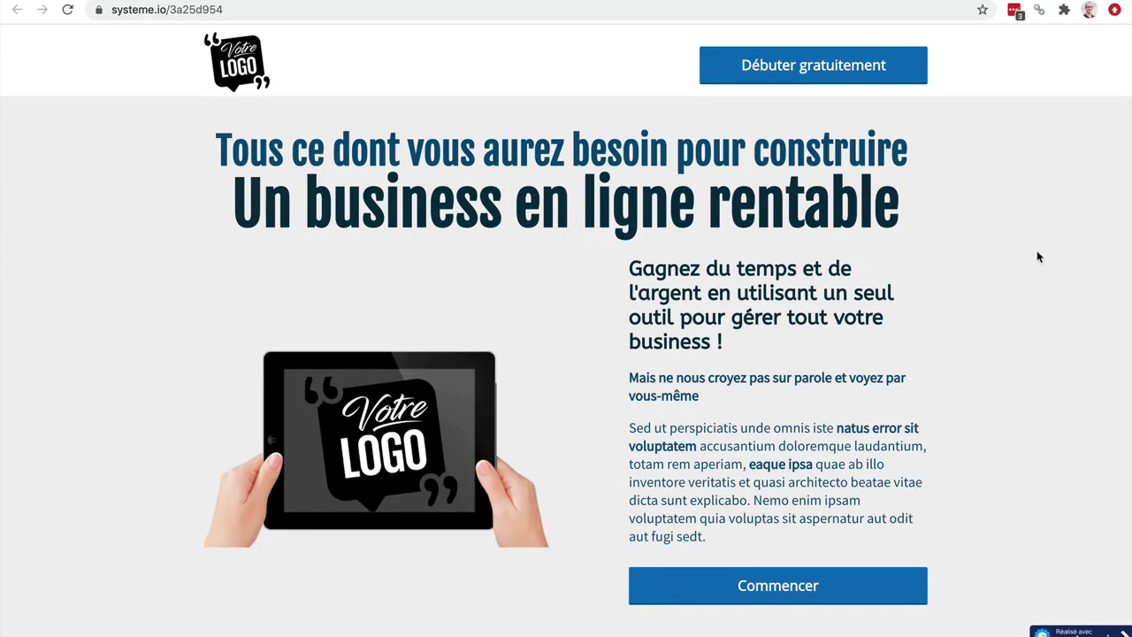
{"action": "scroll", "coordinate": [957, 237], "scroll_direction": "down", "scroll_amount": 15}
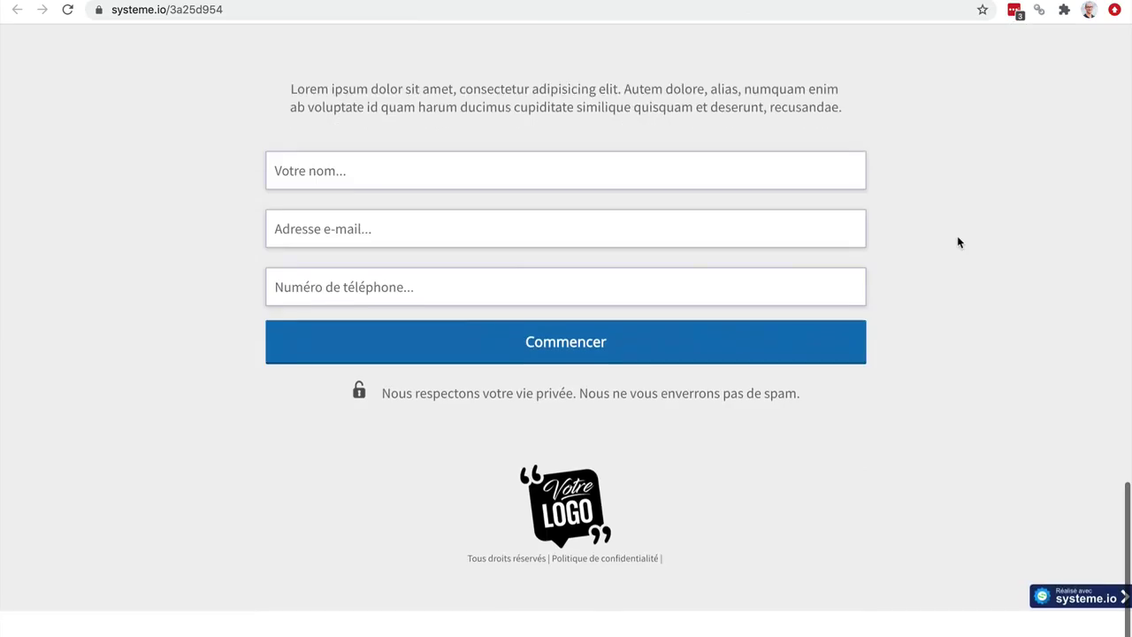
{"action": "scroll", "coordinate": [957, 235], "scroll_direction": "up", "scroll_amount": 12}
{"action": "key", "text": "alt+Left"}
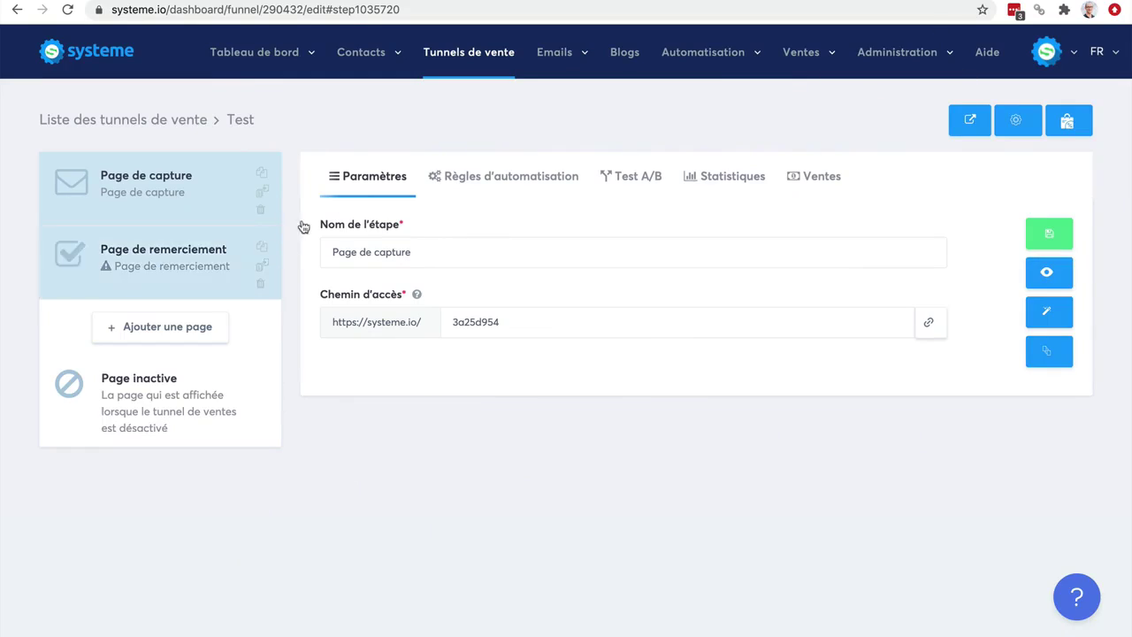
Open the capture page in the page editor and insert a video element directly below the main headline
{"action": "left_click", "coordinate": [1040, 313]}
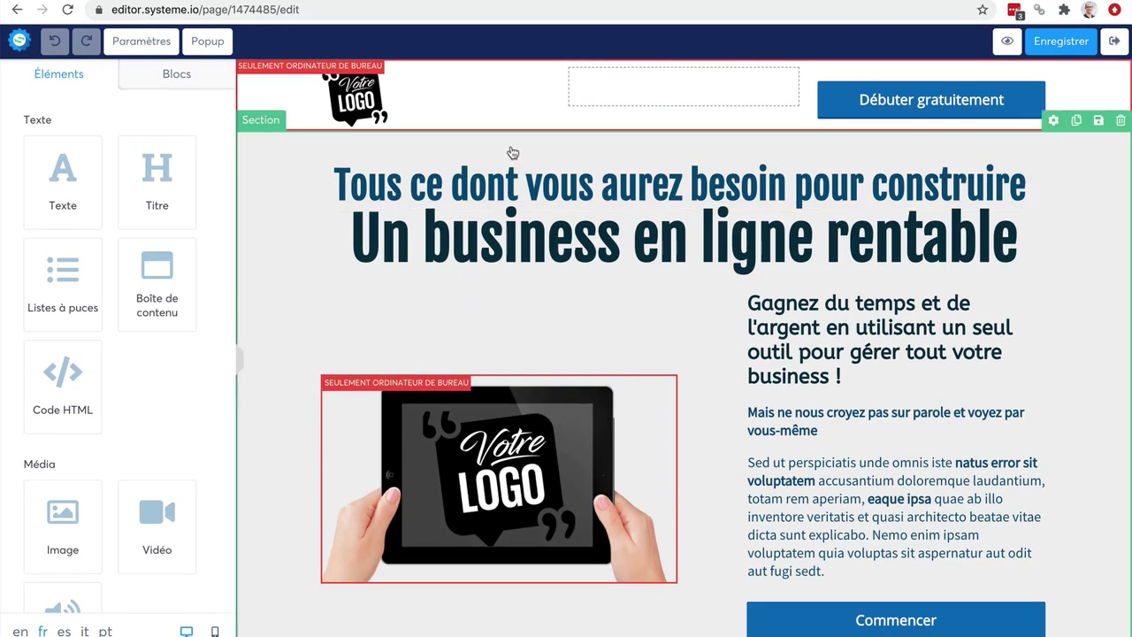
{"action": "scroll", "coordinate": [778, 316], "scroll_direction": "down", "scroll_amount": 3}
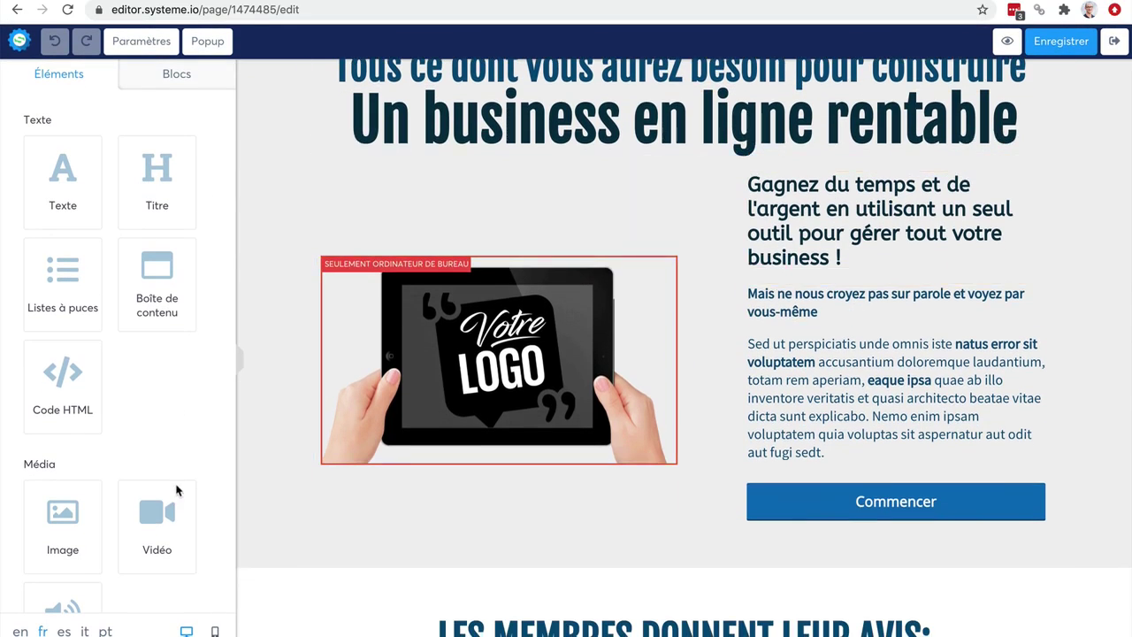
{"action": "left_click_drag", "start_coordinate": [175, 490], "coordinate": [508, 240]}
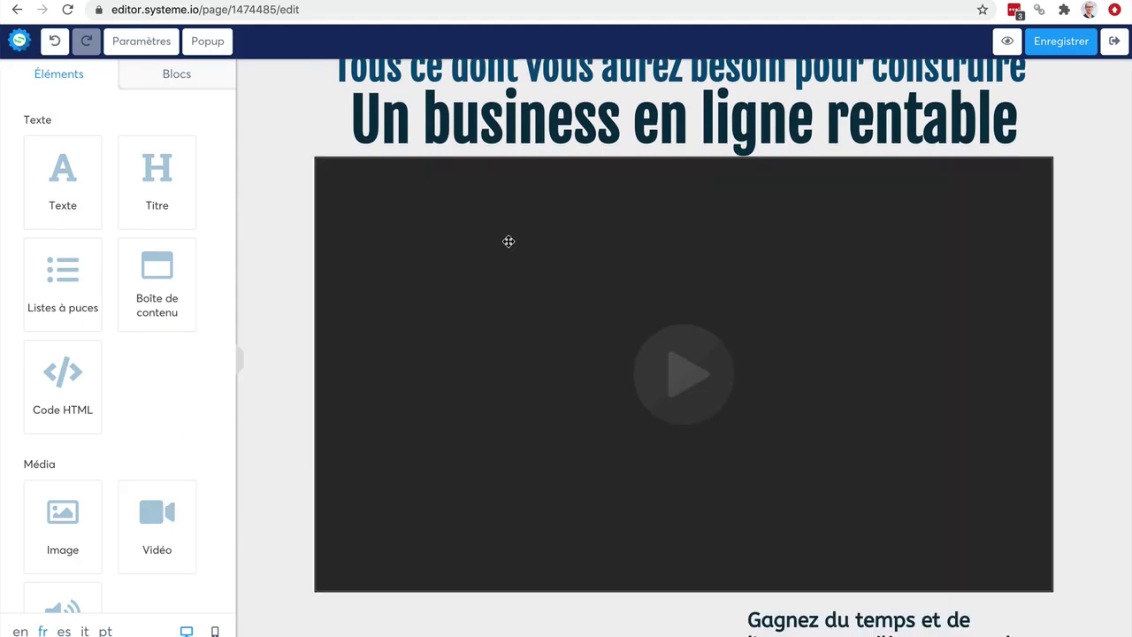
Review the new video element's settings, save the capture page and reload its published version
{"action": "left_click", "coordinate": [876, 313]}
{"action": "scroll", "coordinate": [80, 283], "scroll_direction": "down", "scroll_amount": 4}
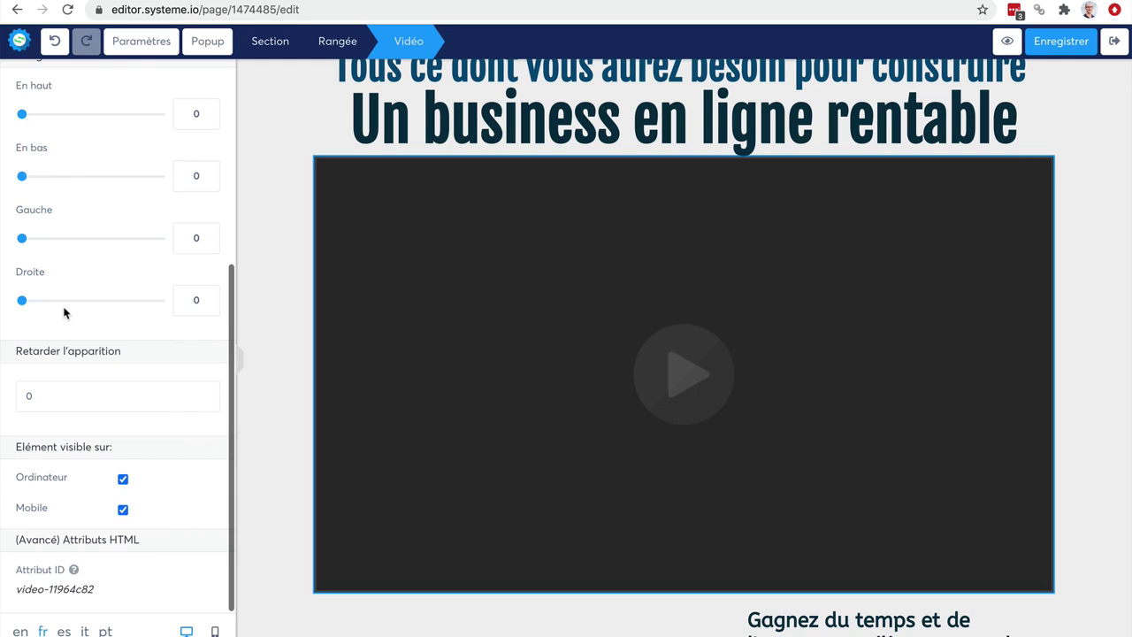
{"action": "scroll", "coordinate": [122, 279], "scroll_direction": "up", "scroll_amount": 4}
{"action": "left_click", "coordinate": [1061, 41]}
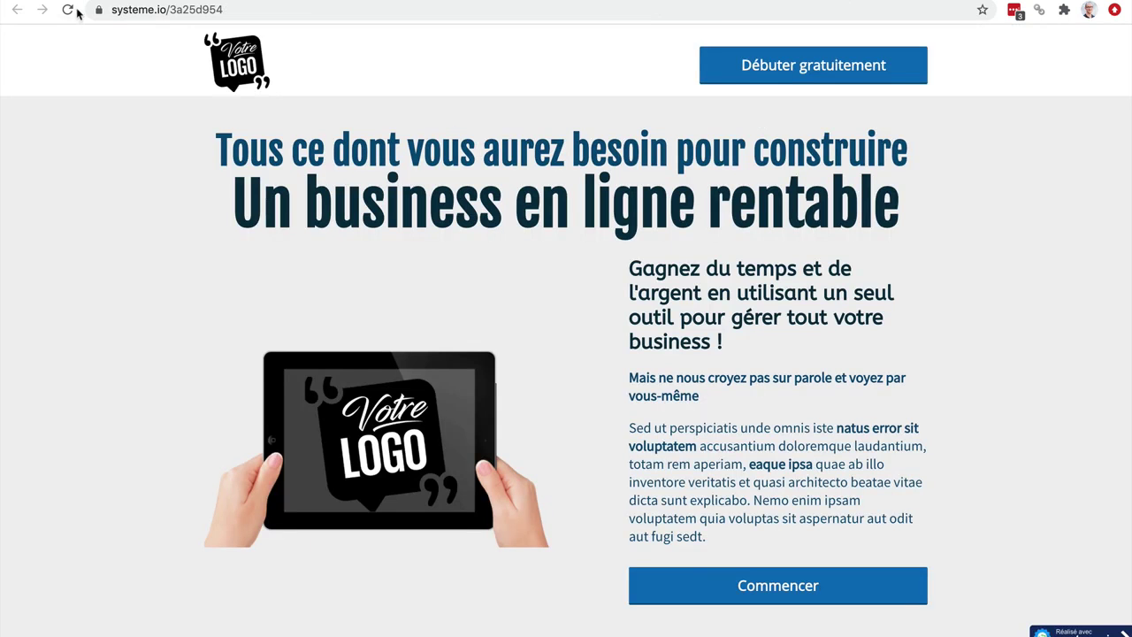
{"action": "left_click", "coordinate": [70, 10]}
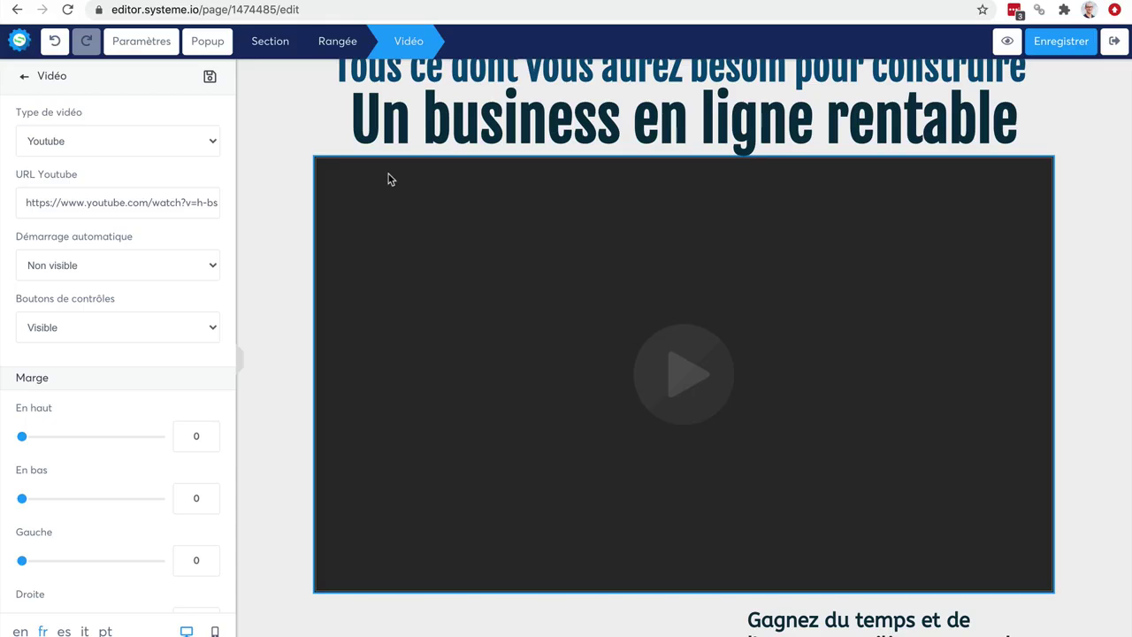
Examine the capture page's general settings, including default fonts, page language and background, and exit the editor
{"action": "left_click", "coordinate": [137, 44]}
{"action": "scroll", "coordinate": [126, 261], "scroll_direction": "down", "scroll_amount": 9}
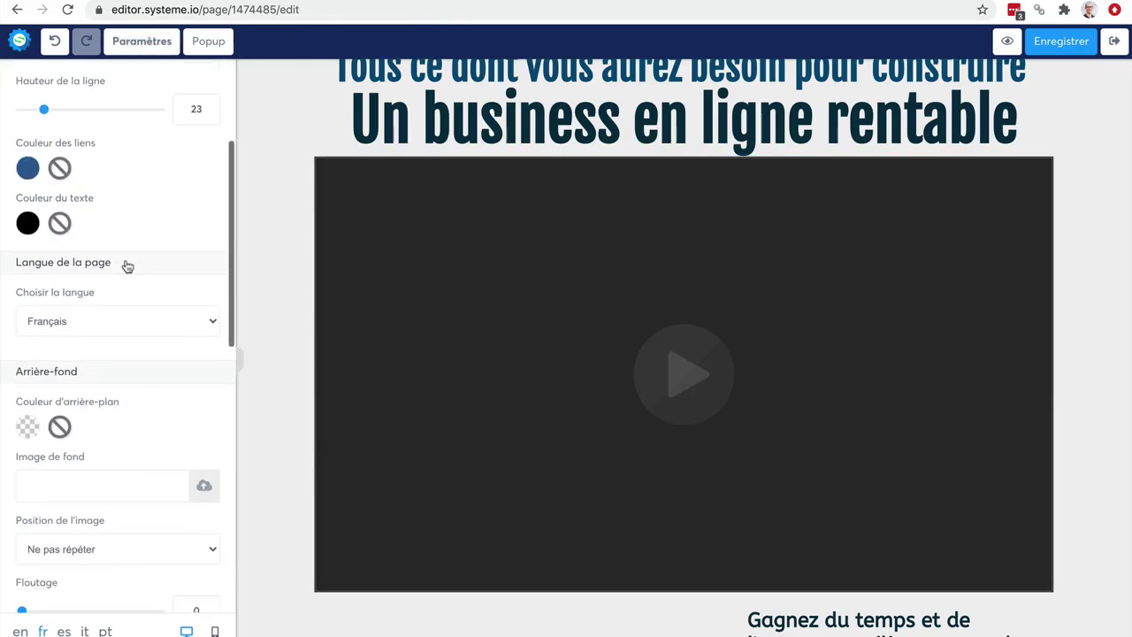
{"action": "scroll", "coordinate": [127, 261], "scroll_direction": "down", "scroll_amount": 3}
{"action": "scroll", "coordinate": [127, 257], "scroll_direction": "up", "scroll_amount": 15}
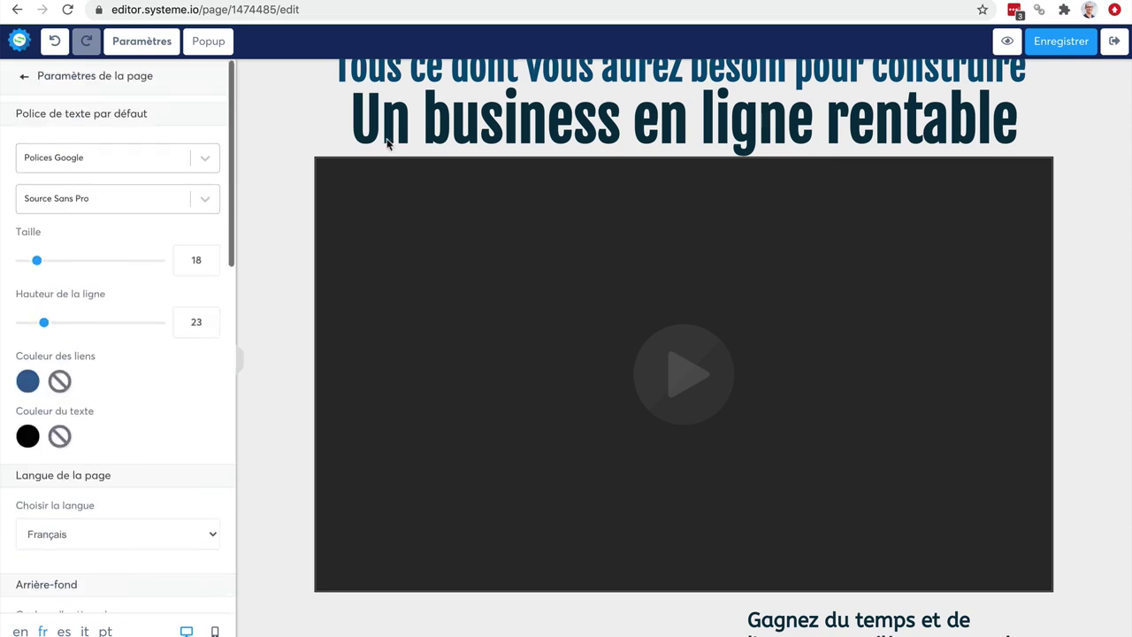
{"action": "left_click", "coordinate": [1113, 44]}
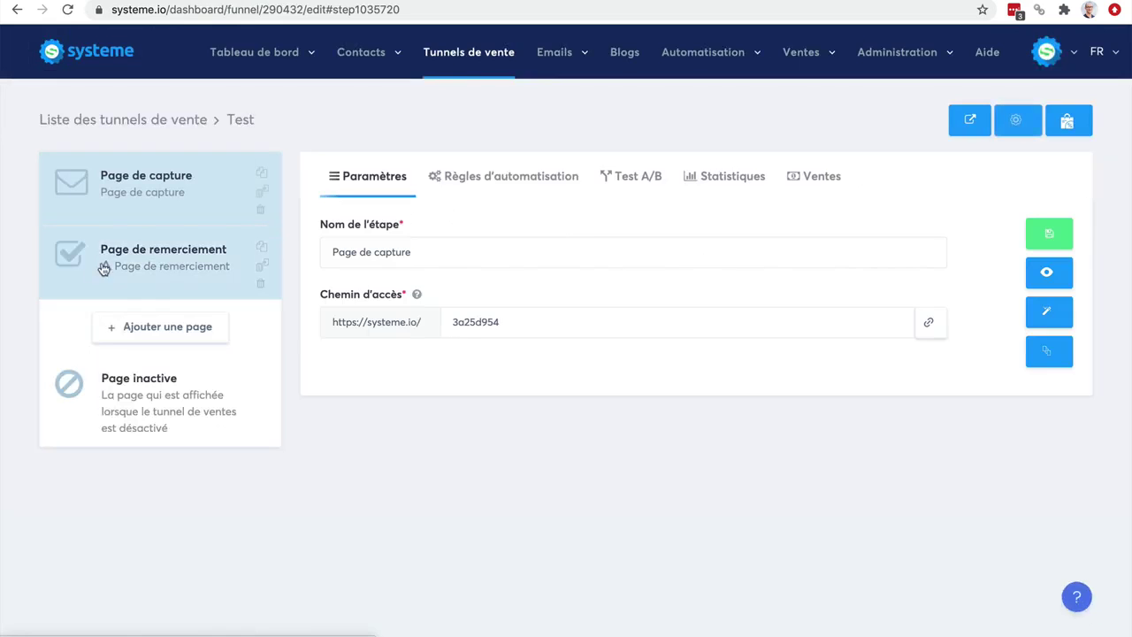
Choose the three-step "Merci pour votre inscription !" template with the free book for the thank-you page
{"action": "left_click", "coordinate": [113, 264]}
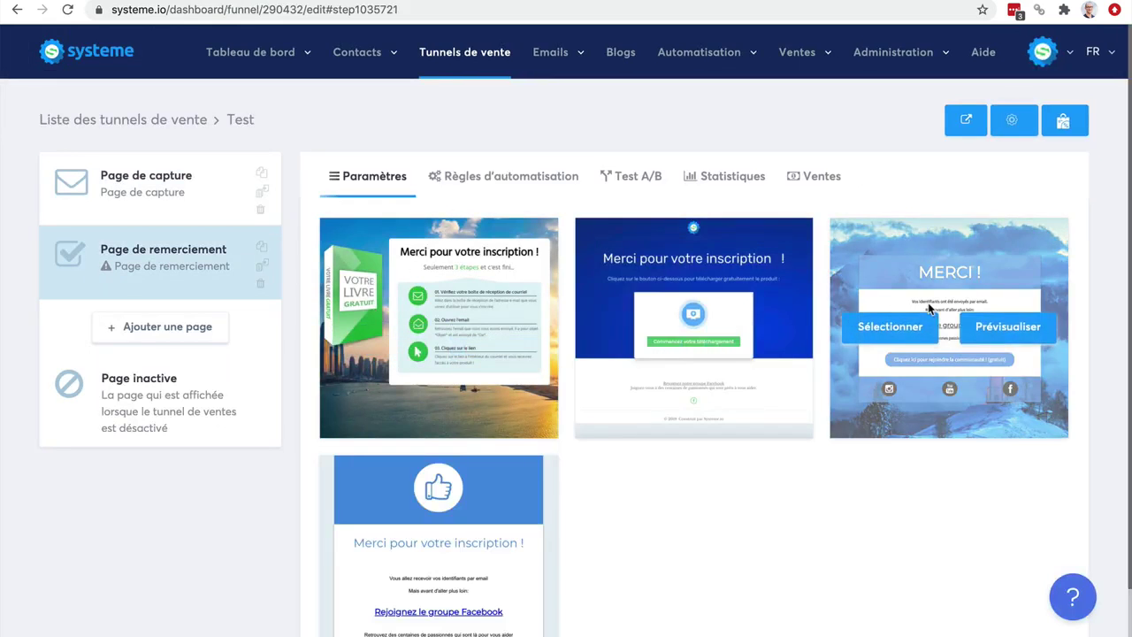
{"action": "mouse_move", "coordinate": [413, 324]}
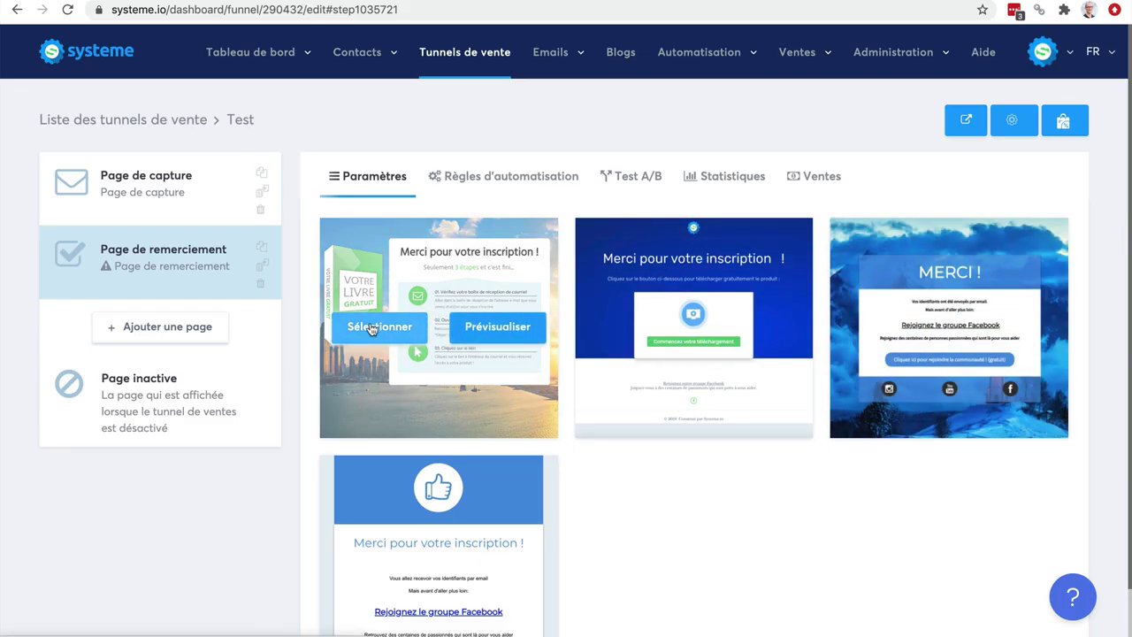
{"action": "left_click", "coordinate": [372, 329]}
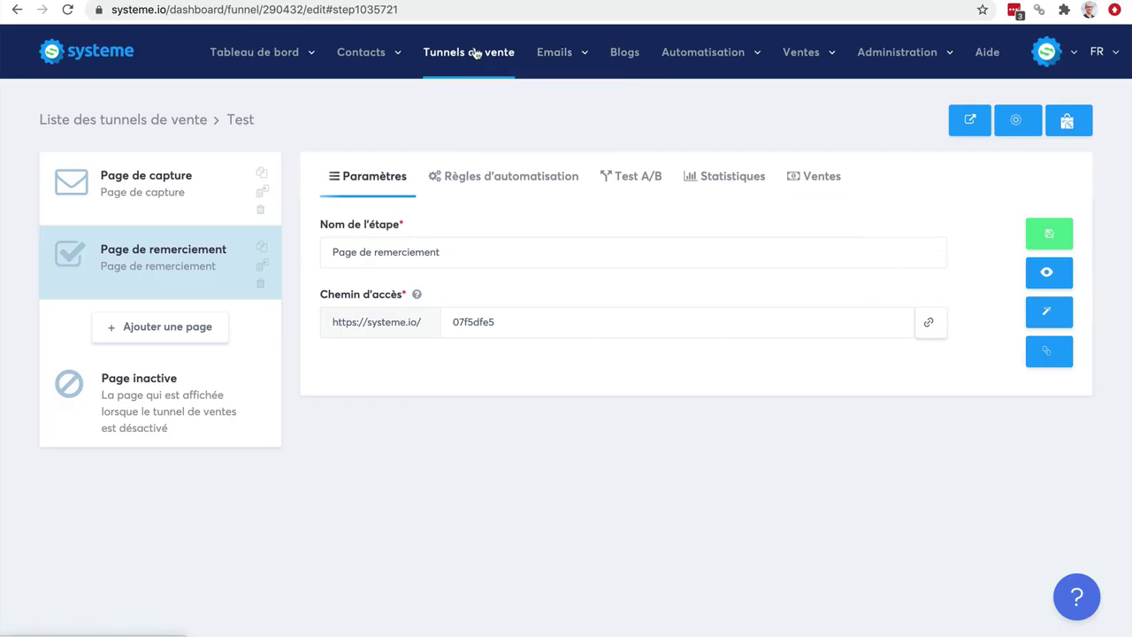
Review the newsletters list with its recipient tags, sent emails, opens, clicks and send dates
{"action": "mouse_move", "coordinate": [551, 53]}
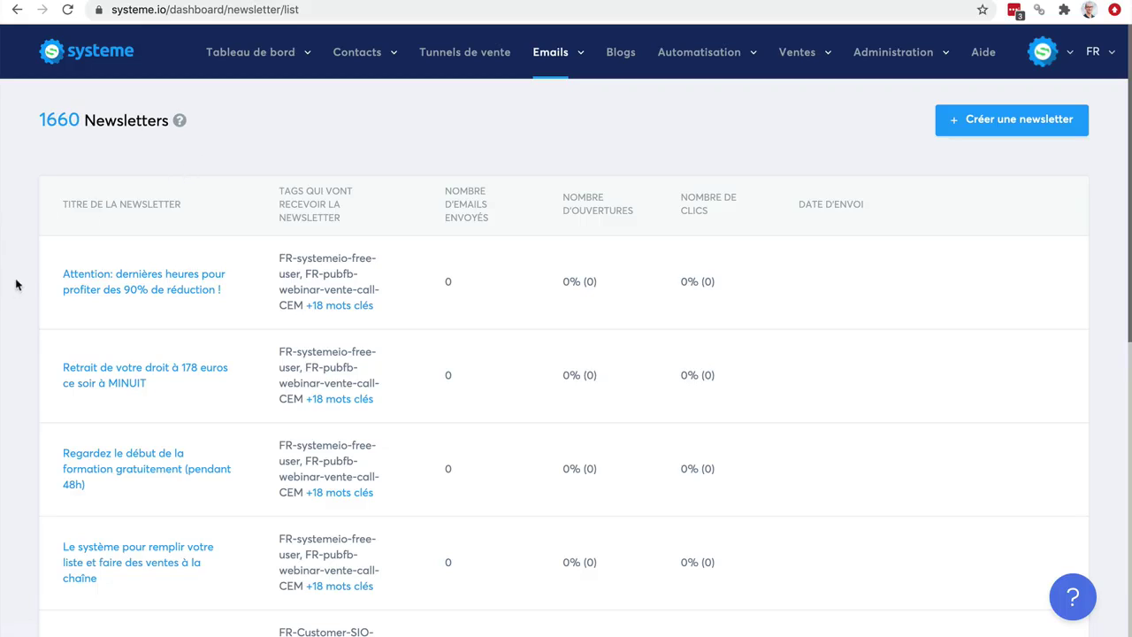
{"action": "scroll", "coordinate": [23, 283], "scroll_direction": "down", "scroll_amount": 5}
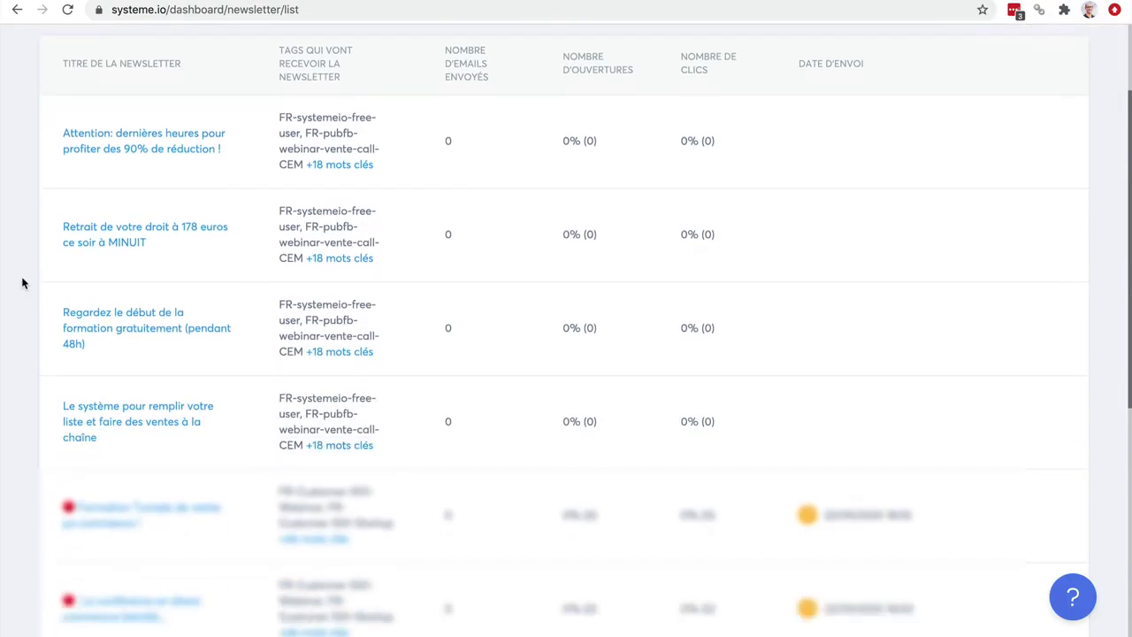
{"action": "scroll", "coordinate": [23, 283], "scroll_direction": "up", "scroll_amount": 5}
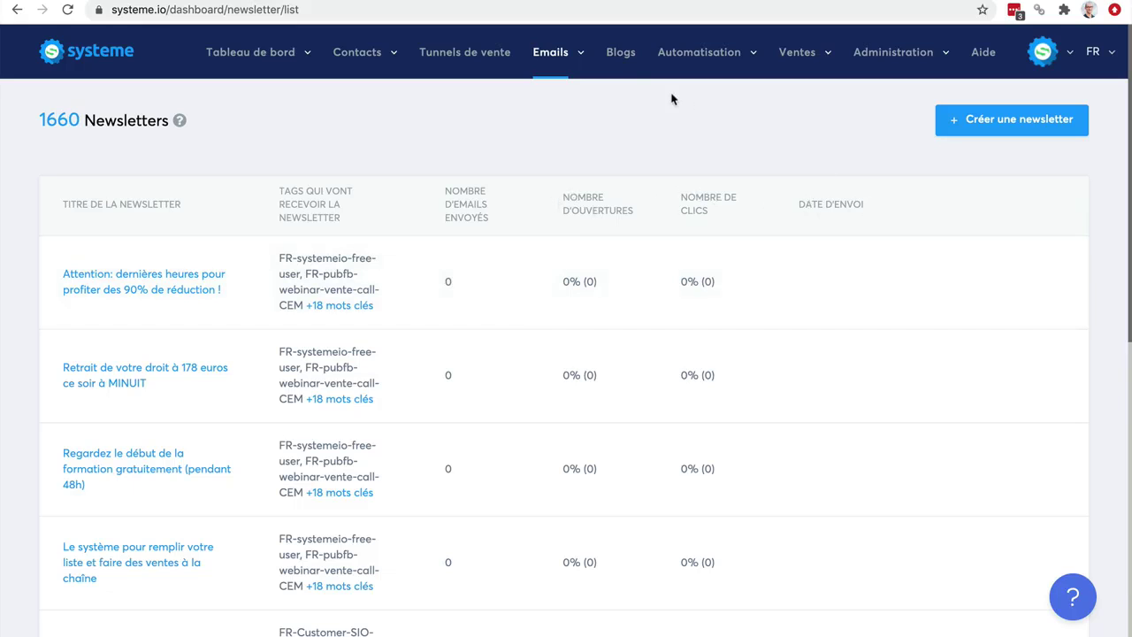
Reopen the Test funnel and add a page named "formulaire" of the type Formulaire
{"action": "left_click", "coordinate": [518, 107]}
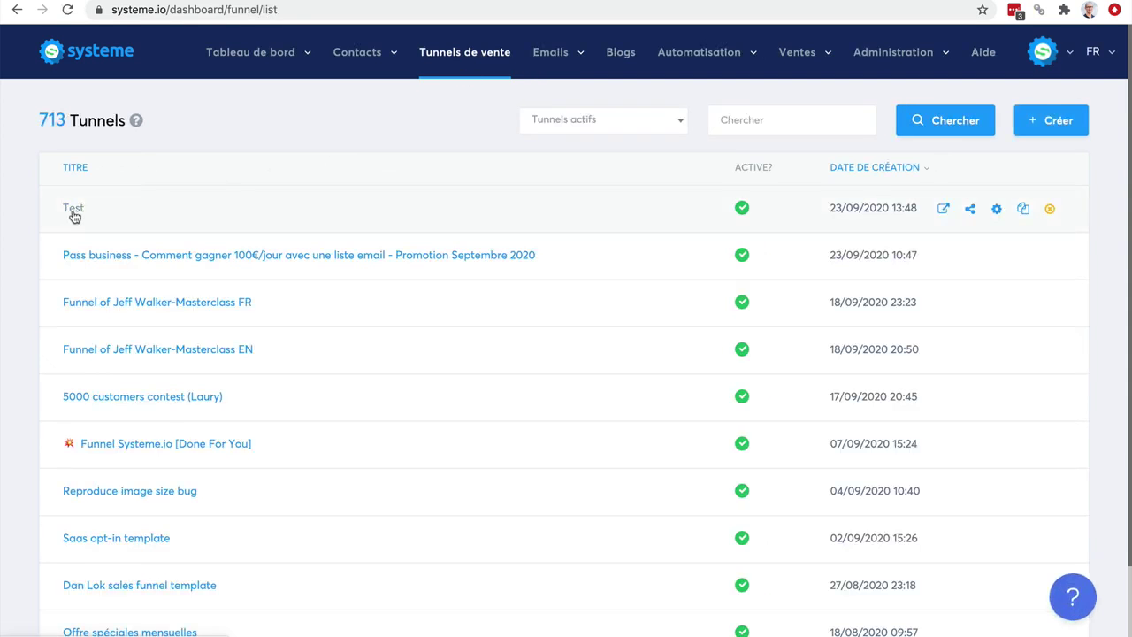
{"action": "left_click", "coordinate": [75, 216]}
{"action": "left_click", "coordinate": [147, 336]}
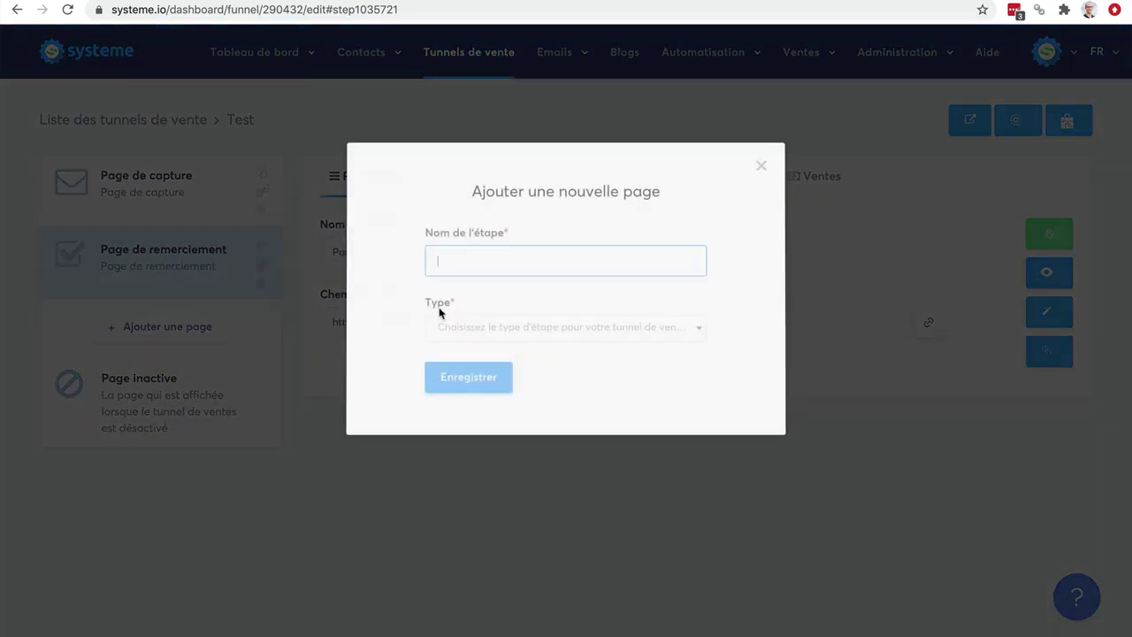
{"action": "type", "text": "formulaire"}
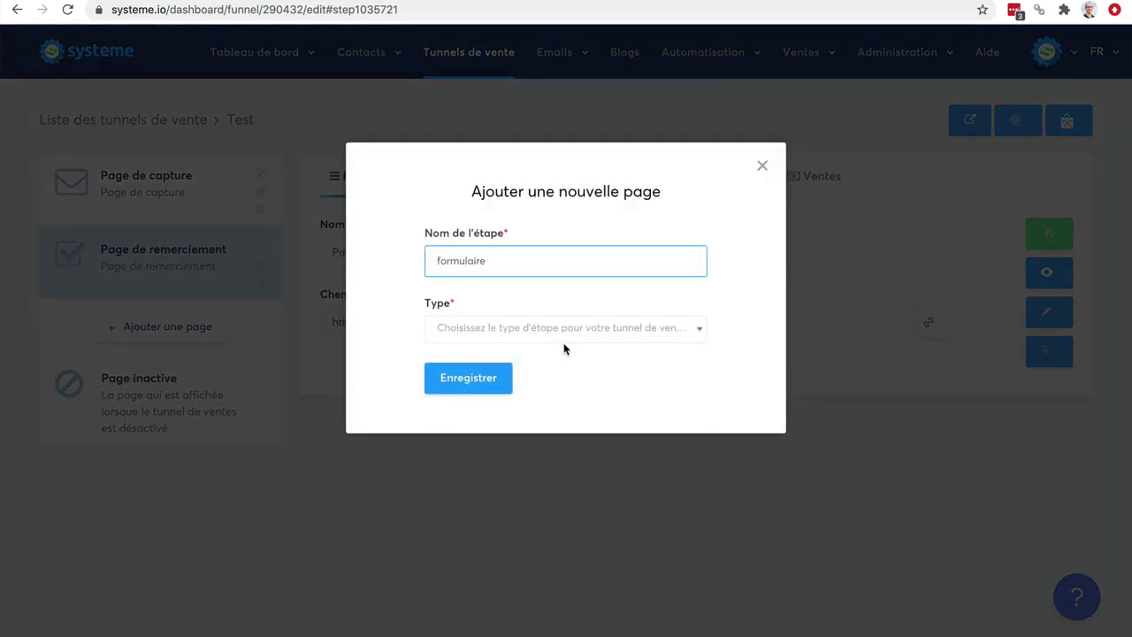
{"action": "left_click", "coordinate": [573, 334]}
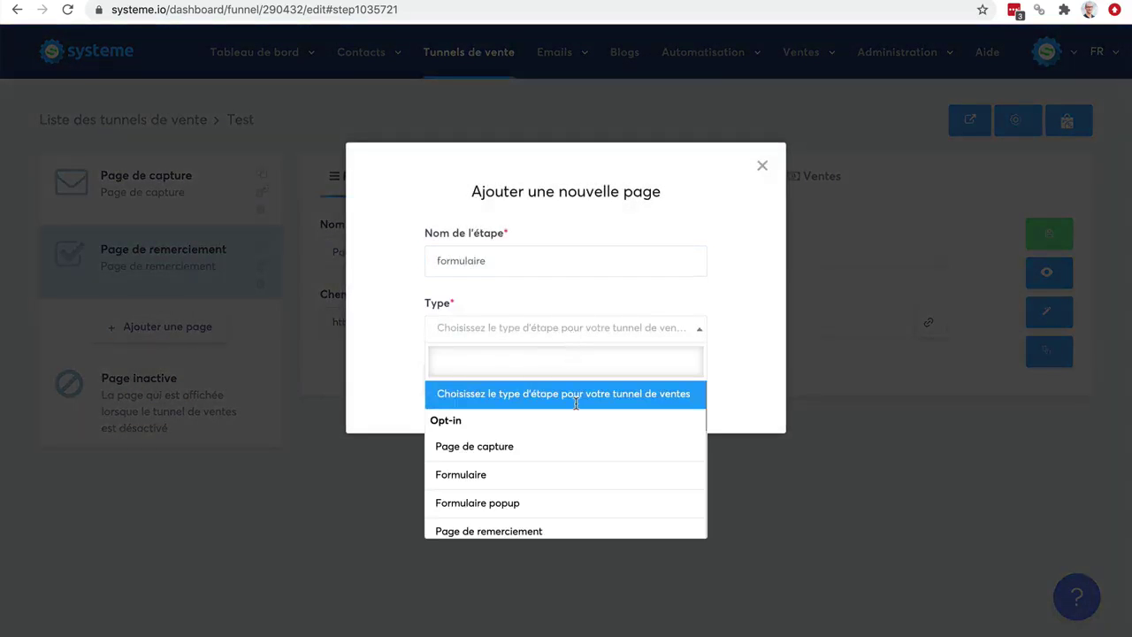
{"action": "left_click", "coordinate": [570, 488]}
{"action": "left_click", "coordinate": [469, 384]}
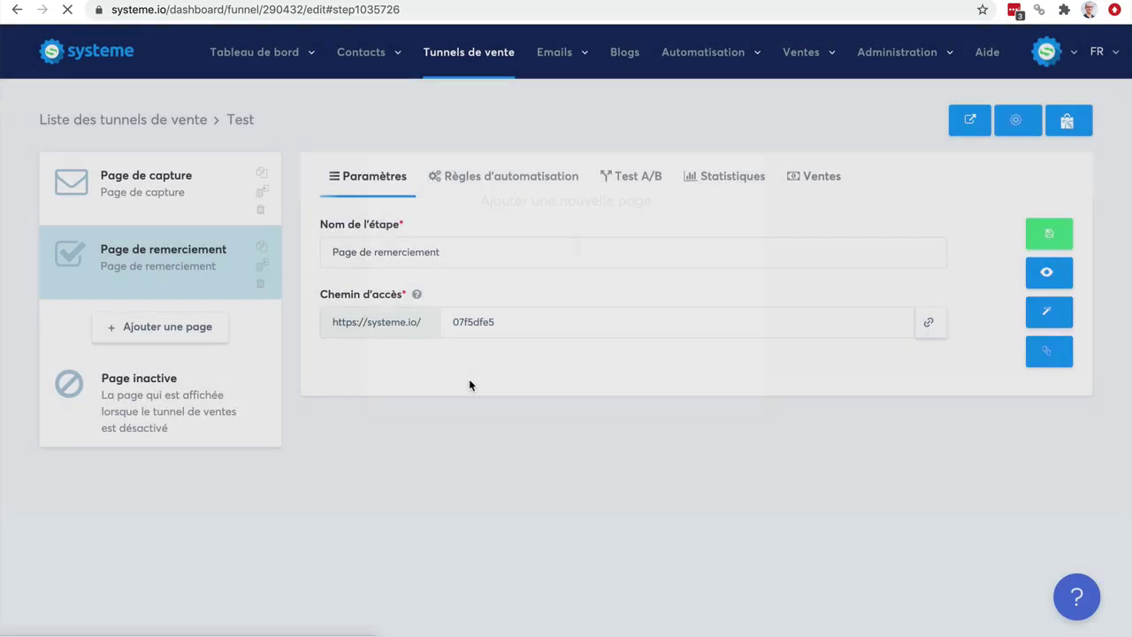
Choose the "Abonnez-vous à notre newsletter et obtenez 50% de réduction" template for the formulaire page
{"action": "scroll", "coordinate": [707, 331], "scroll_direction": "down", "scroll_amount": 5}
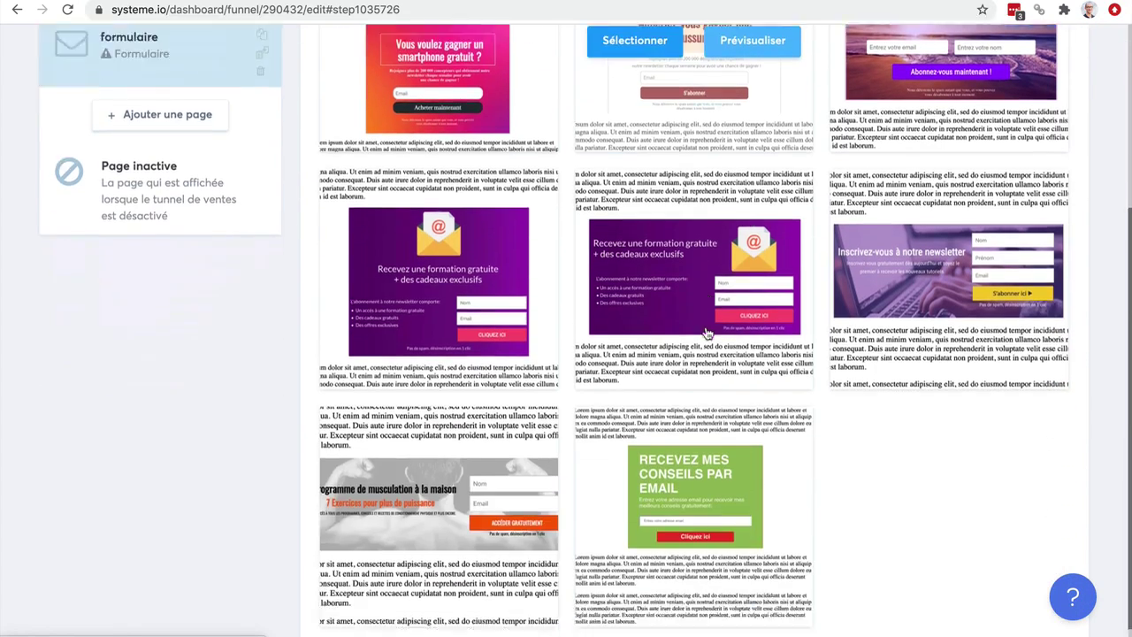
{"action": "scroll", "coordinate": [707, 331], "scroll_direction": "up", "scroll_amount": 4}
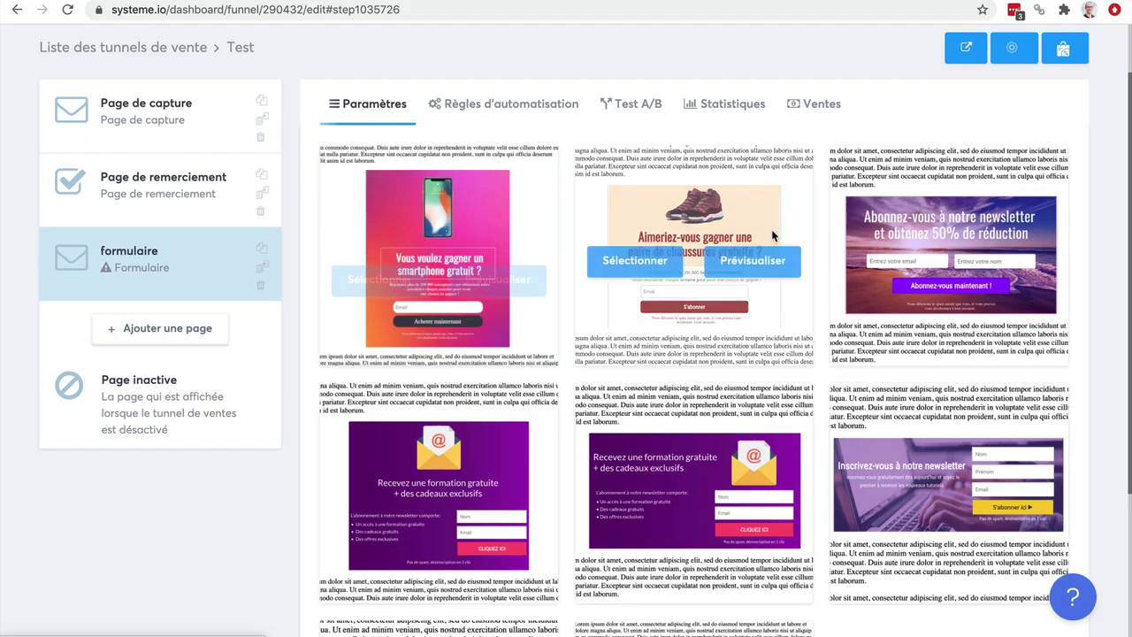
{"action": "left_click", "coordinate": [882, 263]}
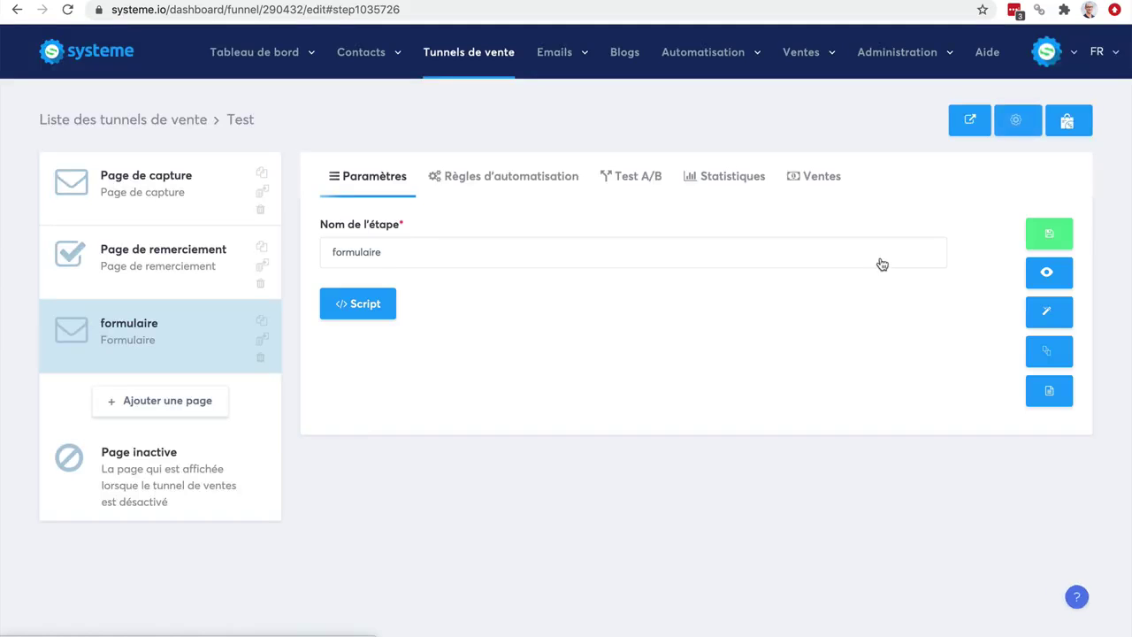
Inspect the newsletter form's layout in the page editor and return to the funnel
{"action": "left_click", "coordinate": [1049, 312]}
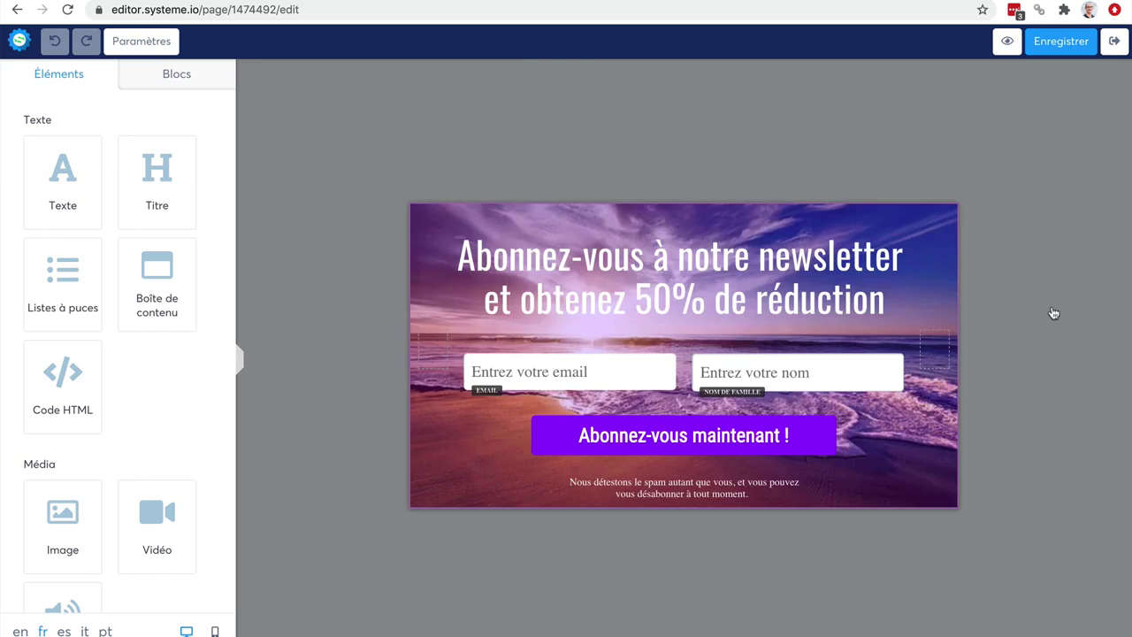
{"action": "left_click", "coordinate": [639, 357]}
{"action": "left_click", "coordinate": [1105, 46]}
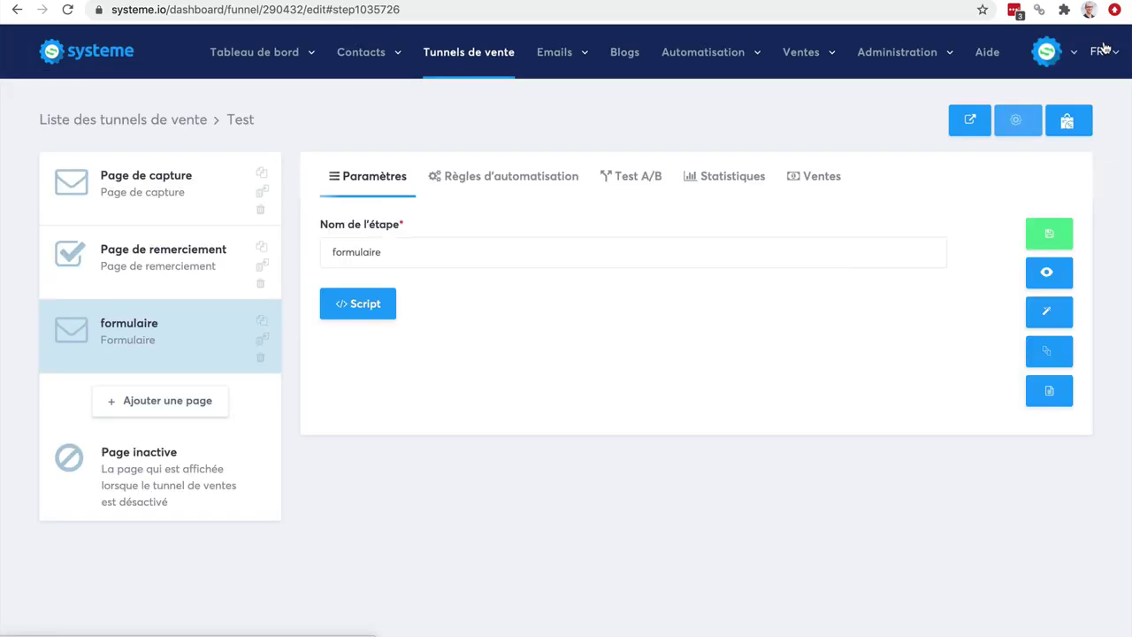
Show the formulaire page's embed script tag and copy it to the clipboard
{"action": "left_click", "coordinate": [389, 311]}
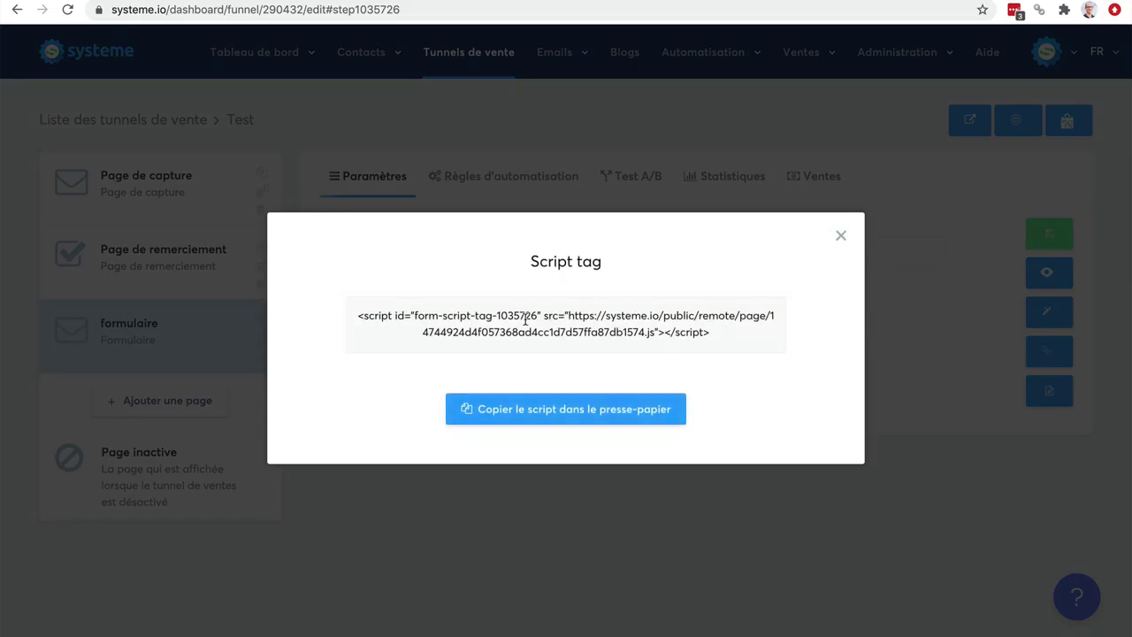
{"action": "left_click", "coordinate": [544, 410]}
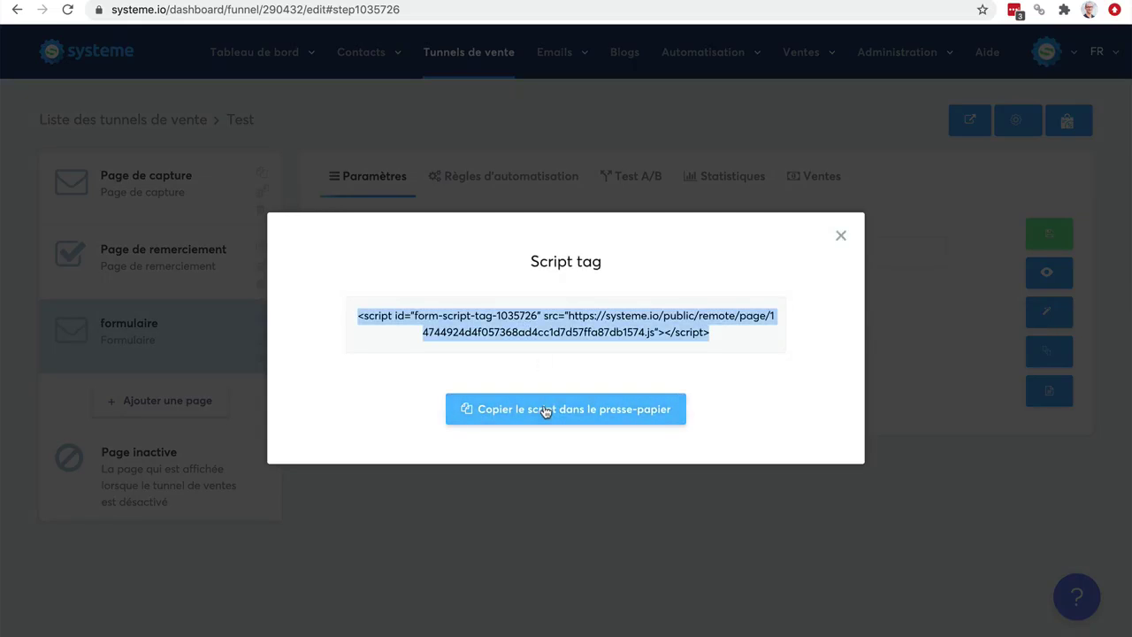
Close the script dialog and review the formulaire page's automation rules, including the list of available actions for the opt-in trigger
{"action": "left_click", "coordinate": [840, 237]}
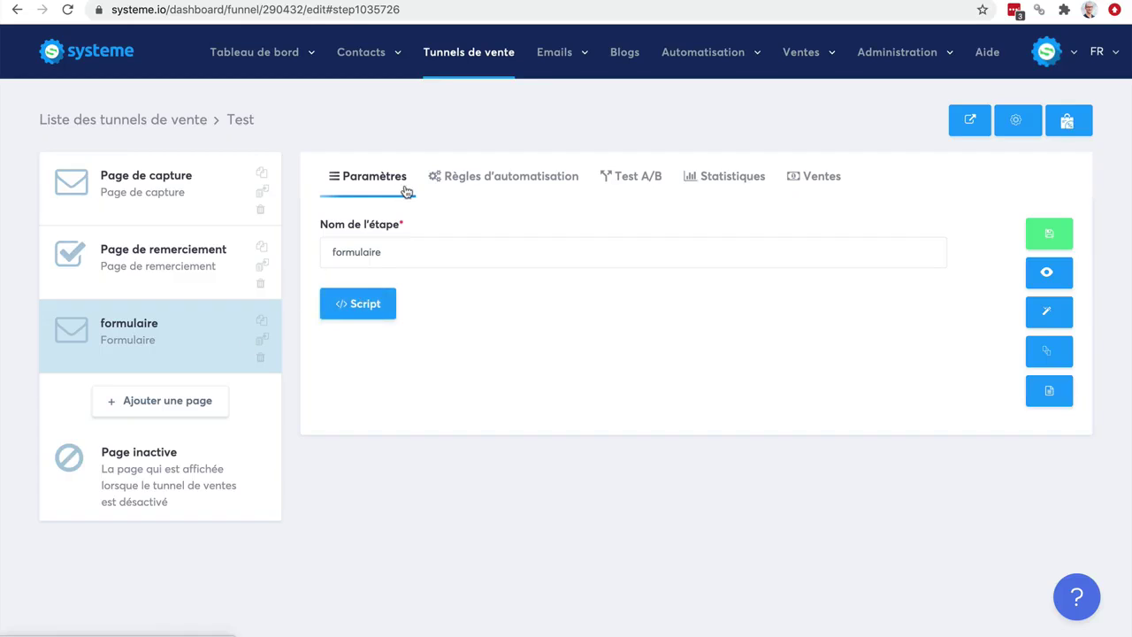
{"action": "left_click", "coordinate": [526, 180]}
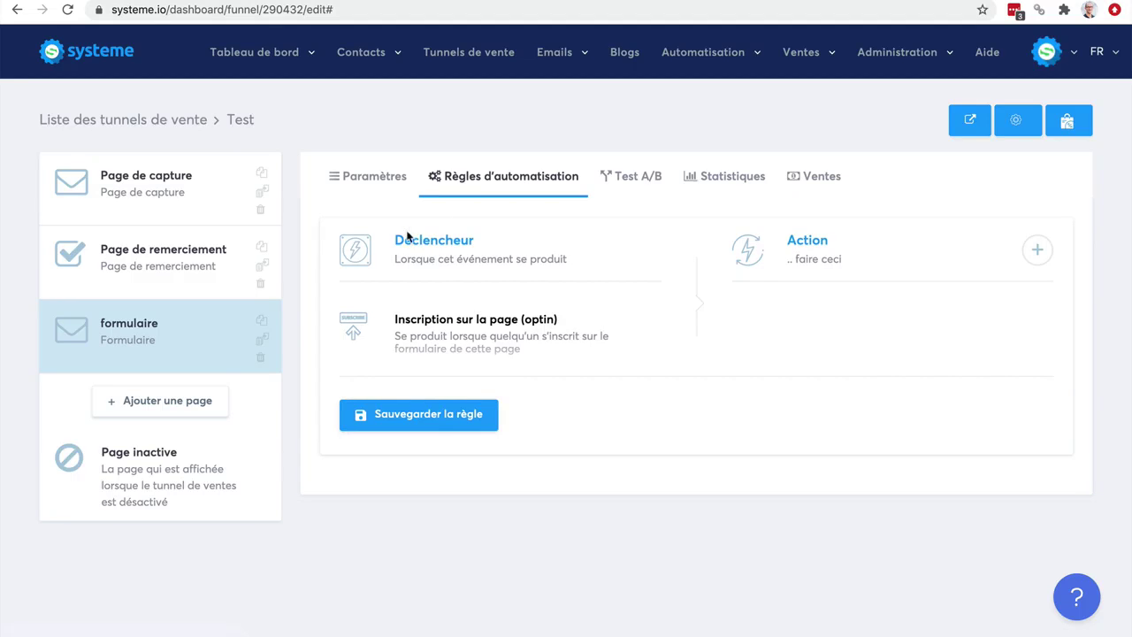
{"action": "left_click", "coordinate": [1038, 250]}
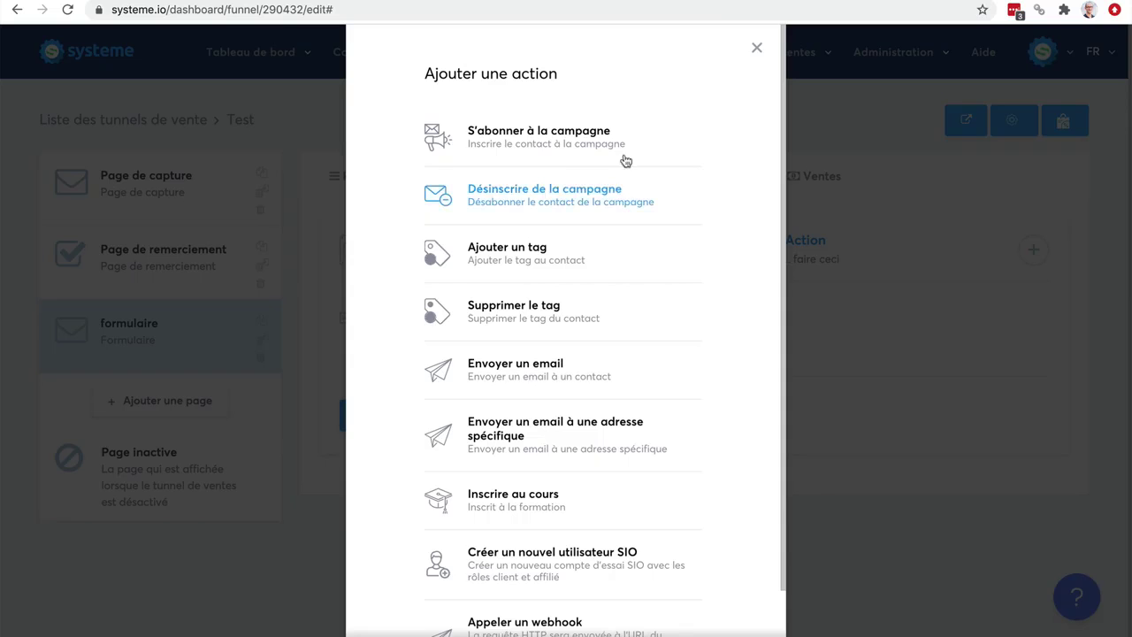
{"action": "left_click", "coordinate": [756, 48]}
Open the New-Free-User-Campaign email campaign, inspect its first step's delay and the "Why I created systeme.io" email, and return to the step list
{"action": "mouse_move", "coordinate": [554, 53]}
{"action": "left_click", "coordinate": [526, 107]}
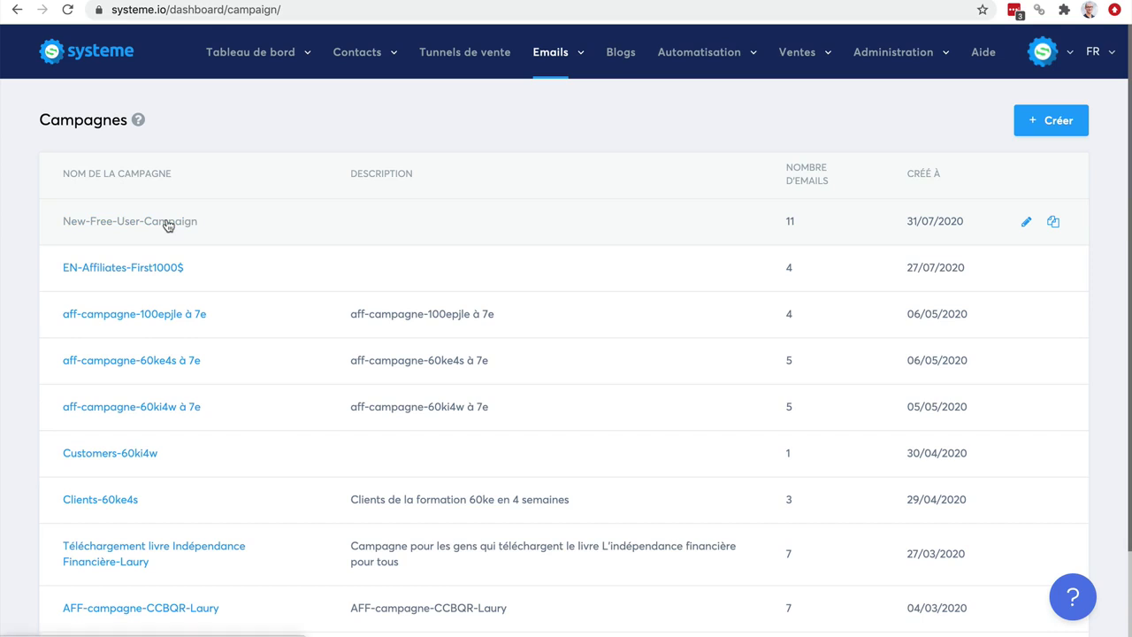
{"action": "left_click", "coordinate": [170, 223]}
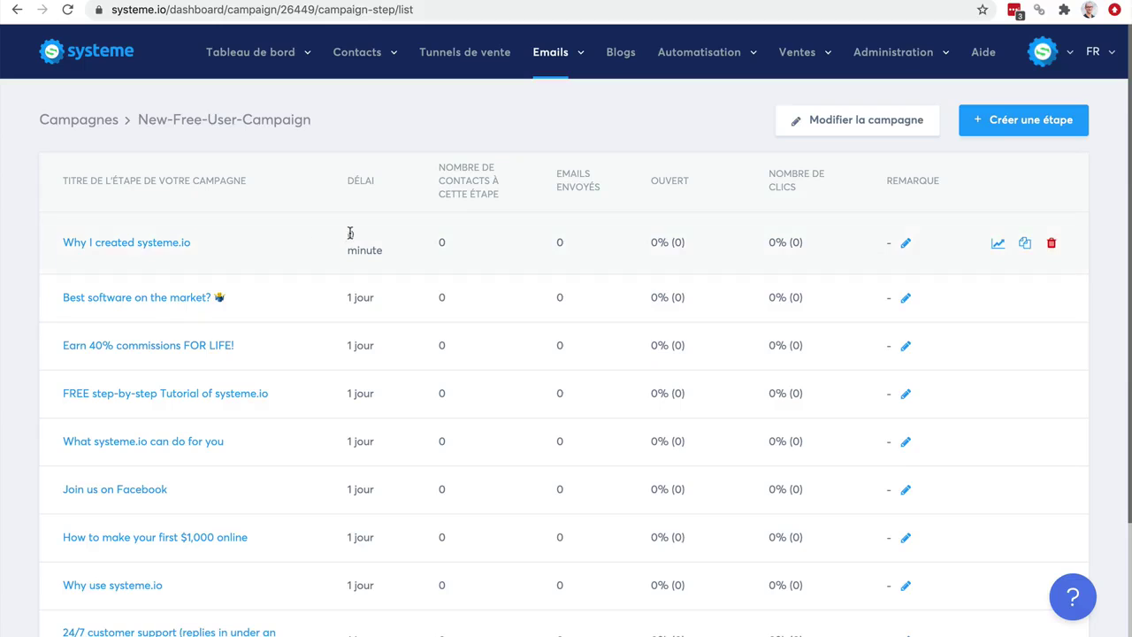
{"action": "left_click_drag", "start_coordinate": [349, 233], "coordinate": [388, 250]}
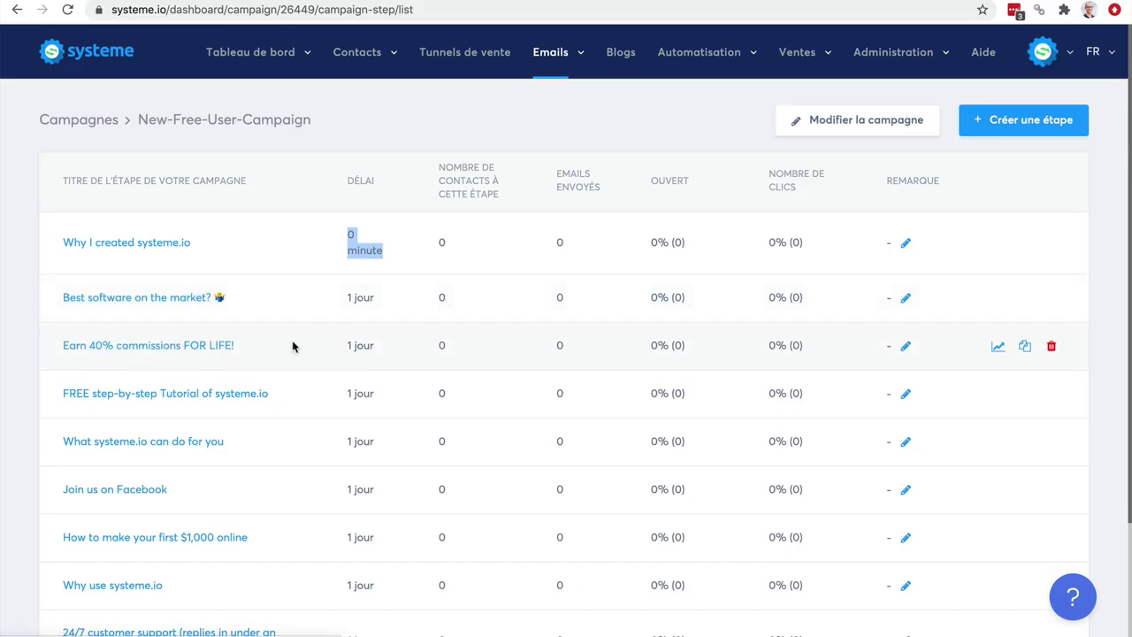
{"action": "left_click", "coordinate": [151, 246]}
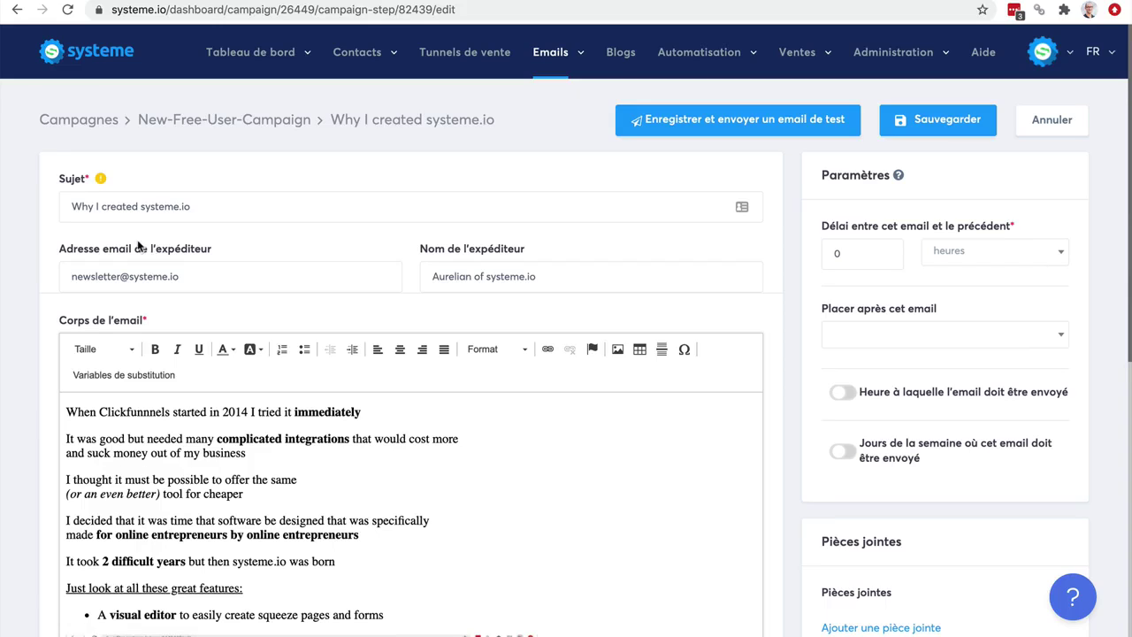
{"action": "left_click", "coordinate": [17, 10]}
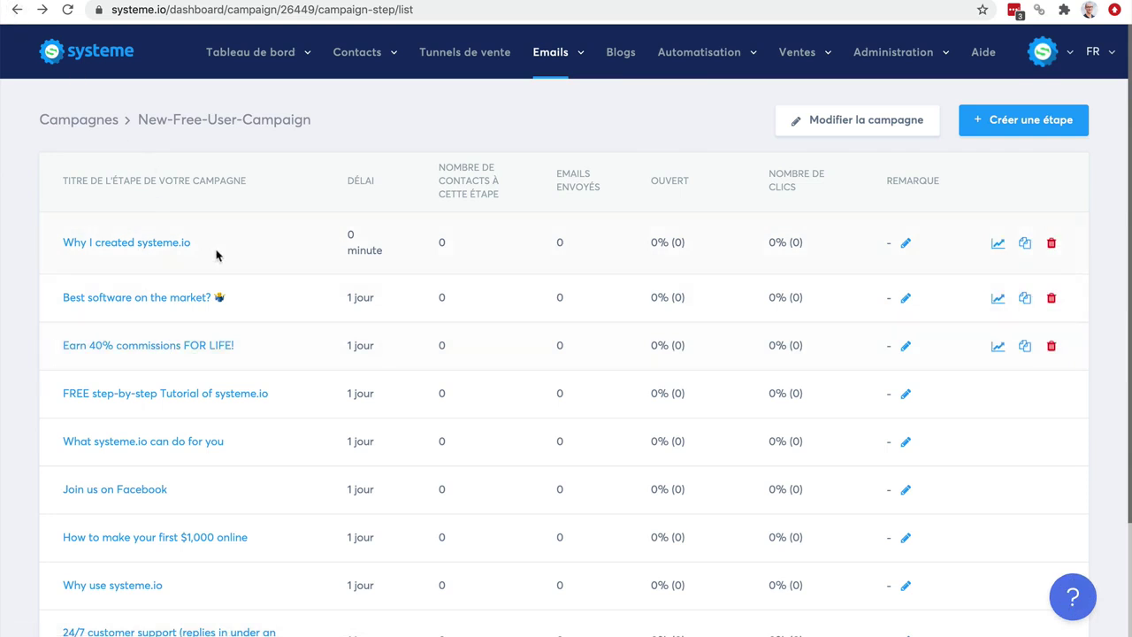
View the published Blog EN from the list of blogs and look through its Marketing dictionary page
{"action": "mouse_move", "coordinate": [548, 59]}
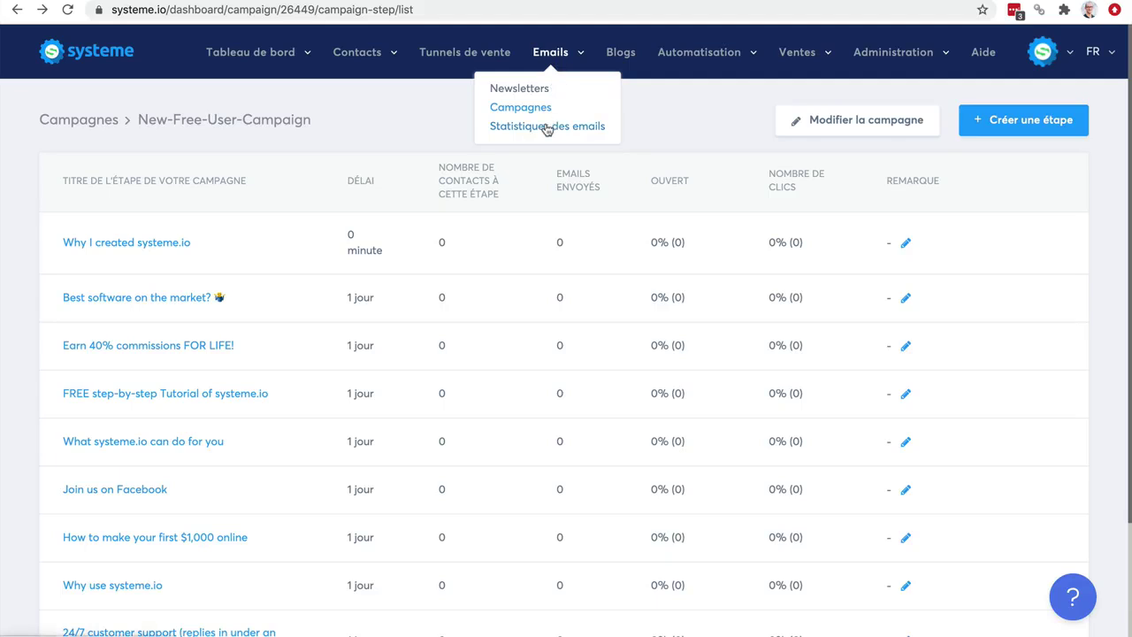
{"action": "left_click", "coordinate": [623, 54]}
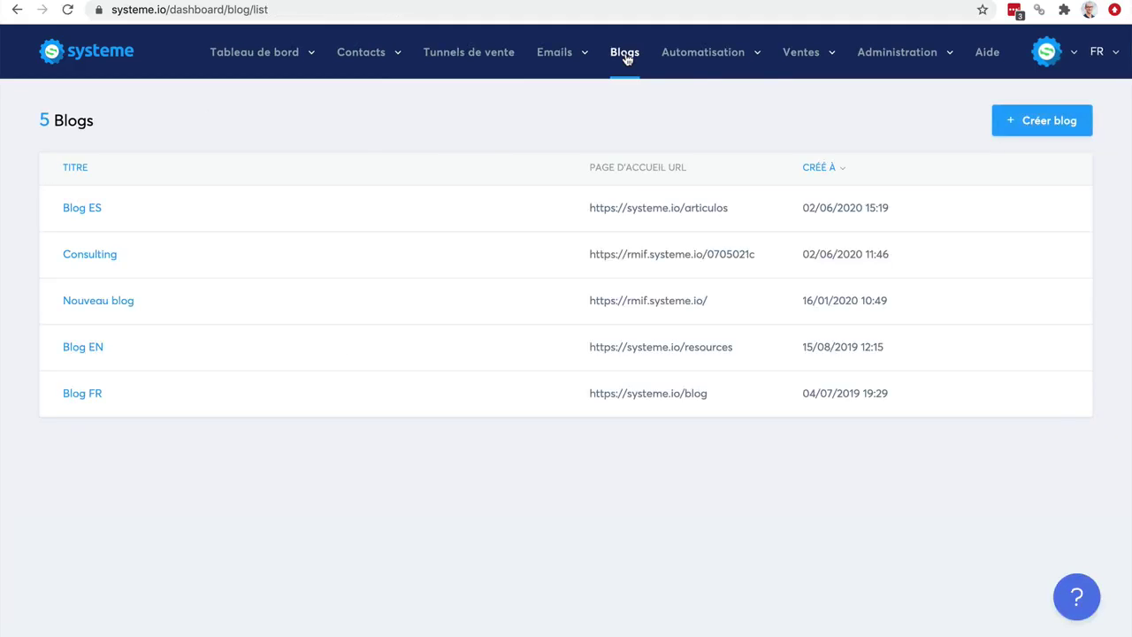
{"action": "mouse_move", "coordinate": [973, 369]}
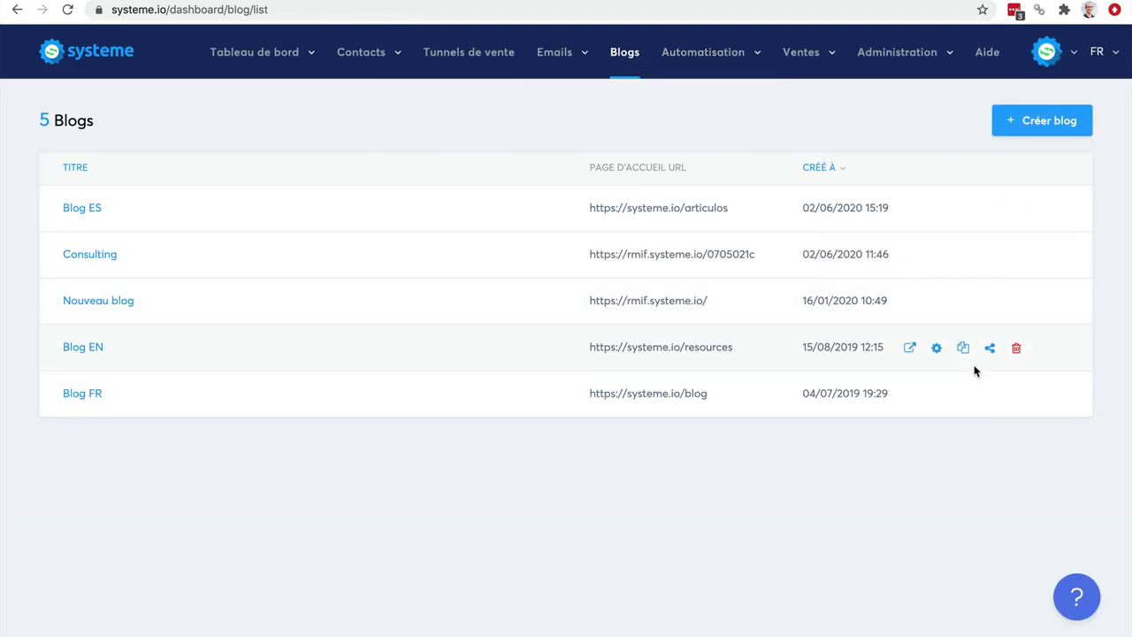
{"action": "left_click", "coordinate": [911, 349]}
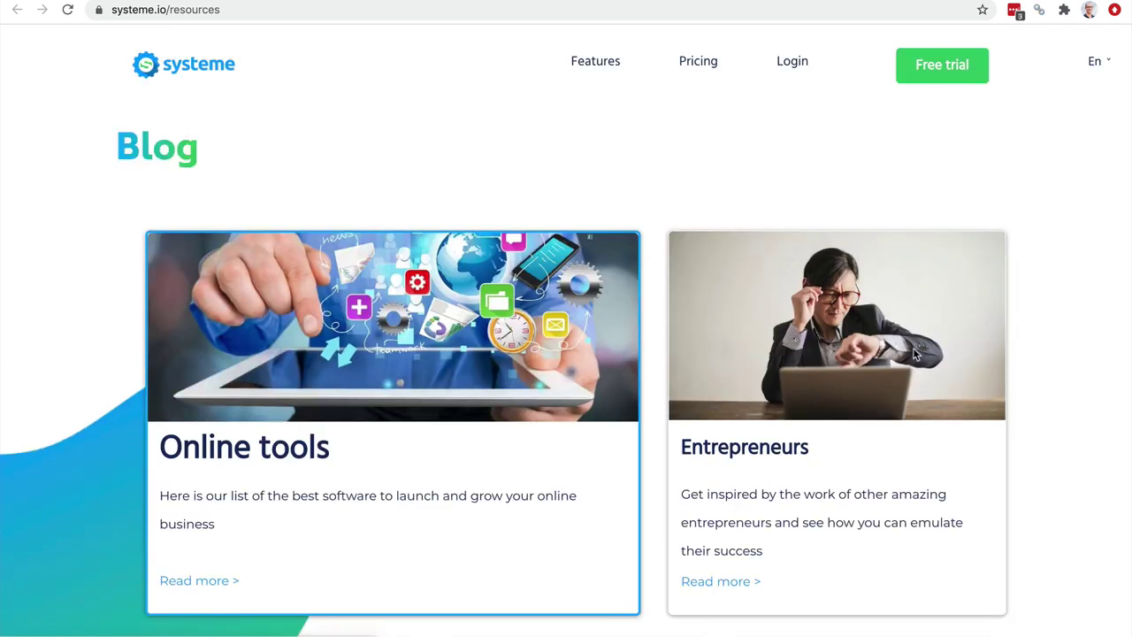
{"action": "scroll", "coordinate": [1101, 292], "scroll_direction": "down", "scroll_amount": 5}
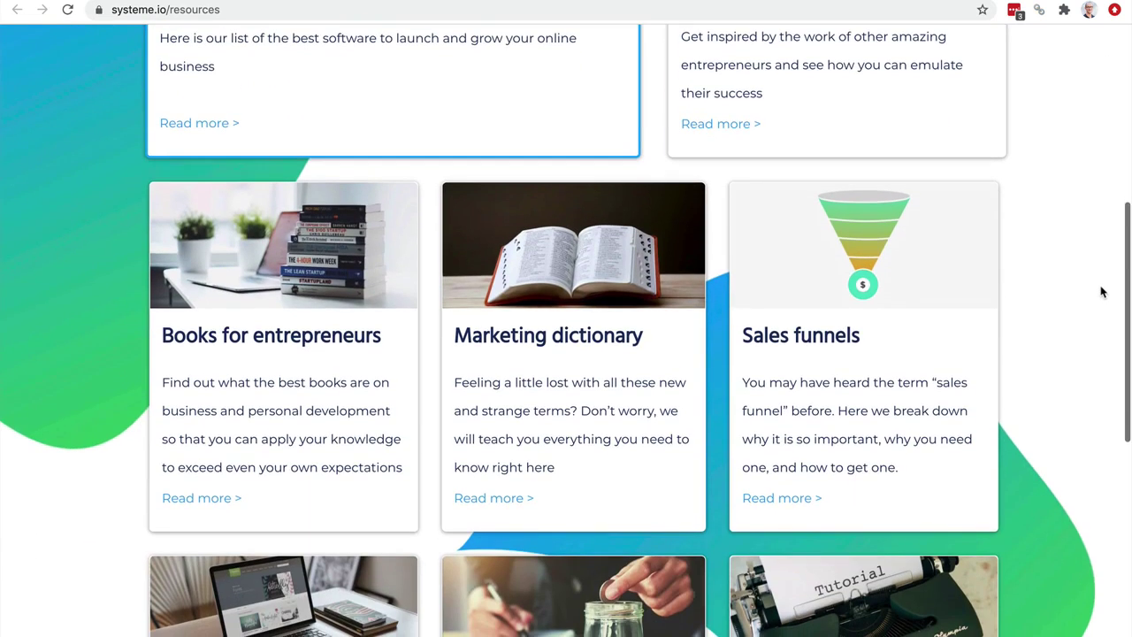
{"action": "left_click", "coordinate": [492, 498]}
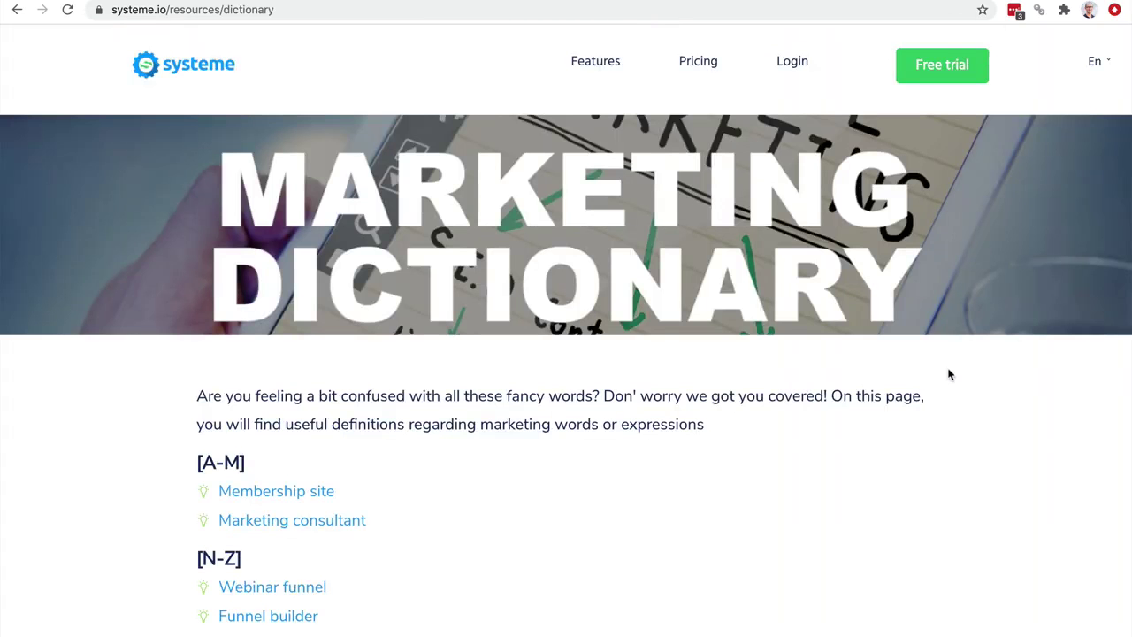
{"action": "scroll", "coordinate": [950, 374], "scroll_direction": "down", "scroll_amount": 4}
{"action": "scroll", "coordinate": [949, 374], "scroll_direction": "up", "scroll_amount": 4}
{"action": "scroll", "coordinate": [949, 374], "scroll_direction": "down", "scroll_amount": 1}
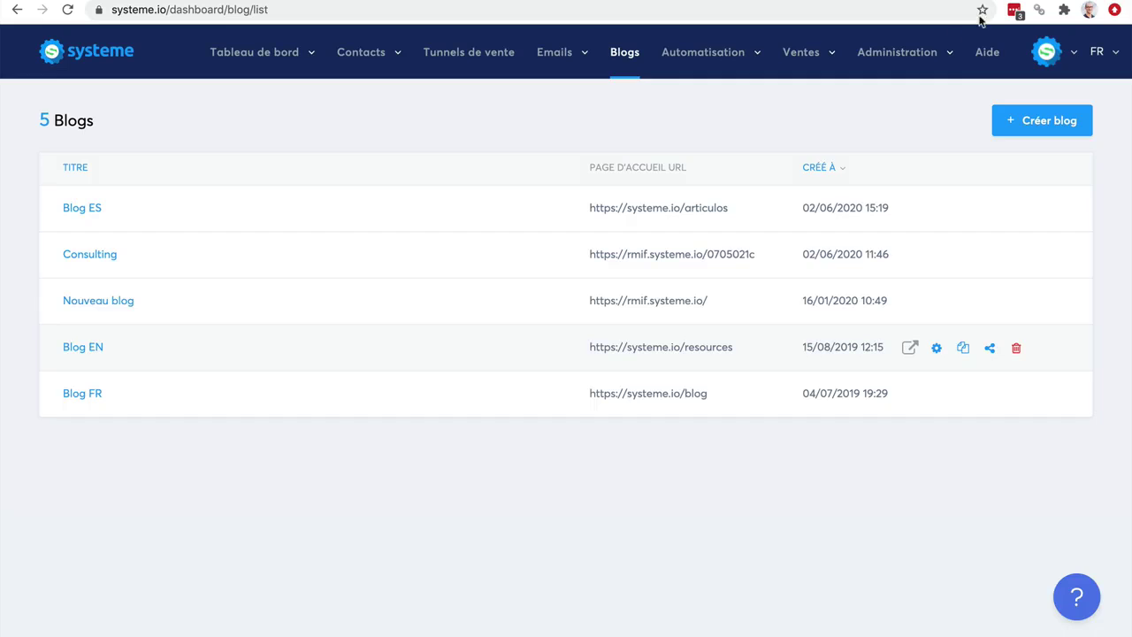
Open the workflow "new" and add an action below its form trigger that applies the tag "FR-Client-PassCoaching"
{"action": "mouse_move", "coordinate": [705, 55]}
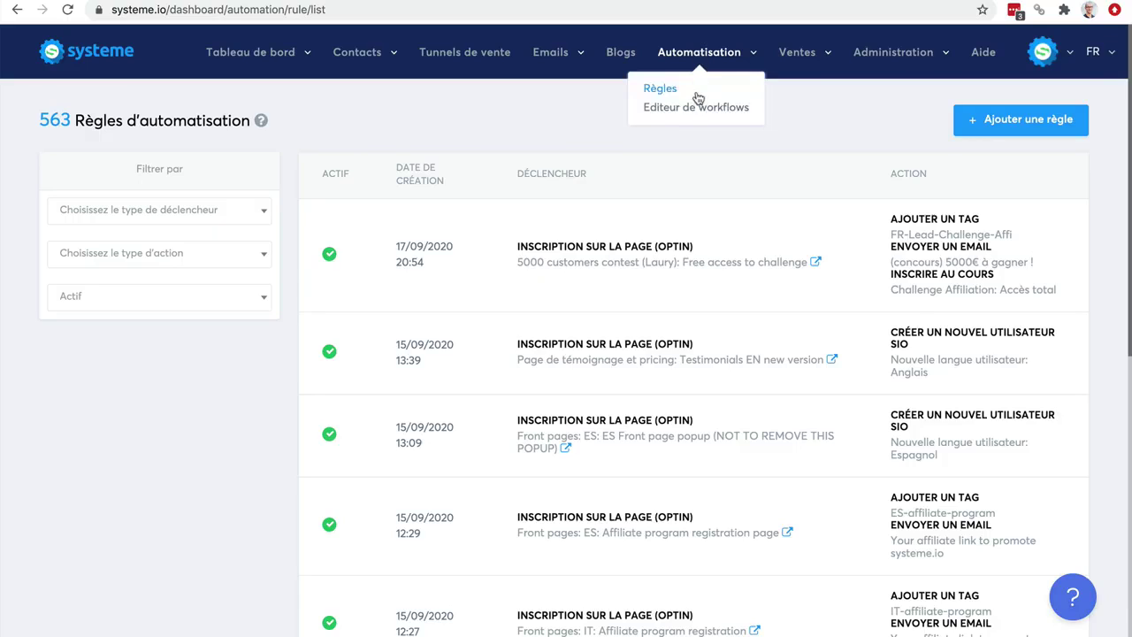
{"action": "left_click", "coordinate": [694, 110]}
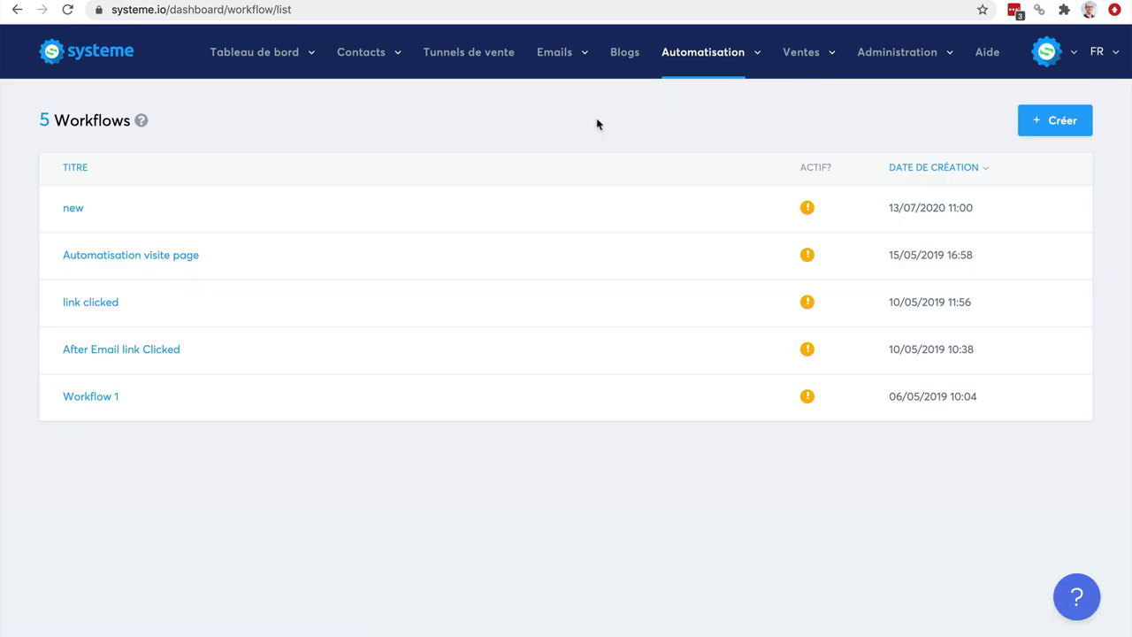
{"action": "left_click", "coordinate": [76, 209]}
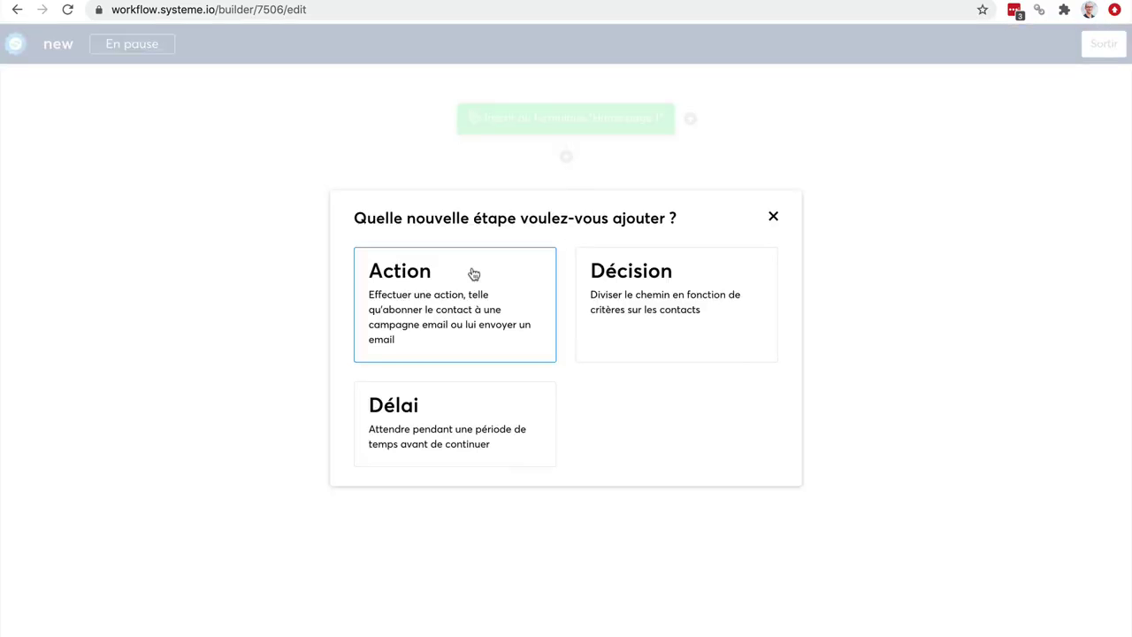
{"action": "left_click", "coordinate": [414, 276]}
{"action": "left_click", "coordinate": [480, 302]}
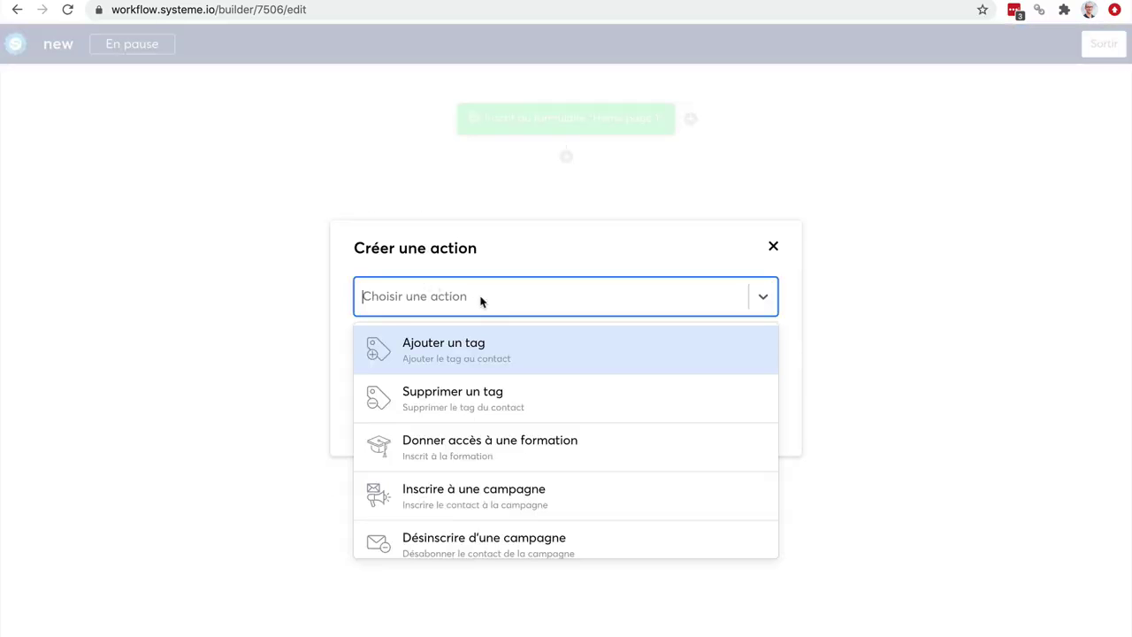
{"action": "left_click", "coordinate": [501, 360]}
{"action": "left_click", "coordinate": [451, 349]}
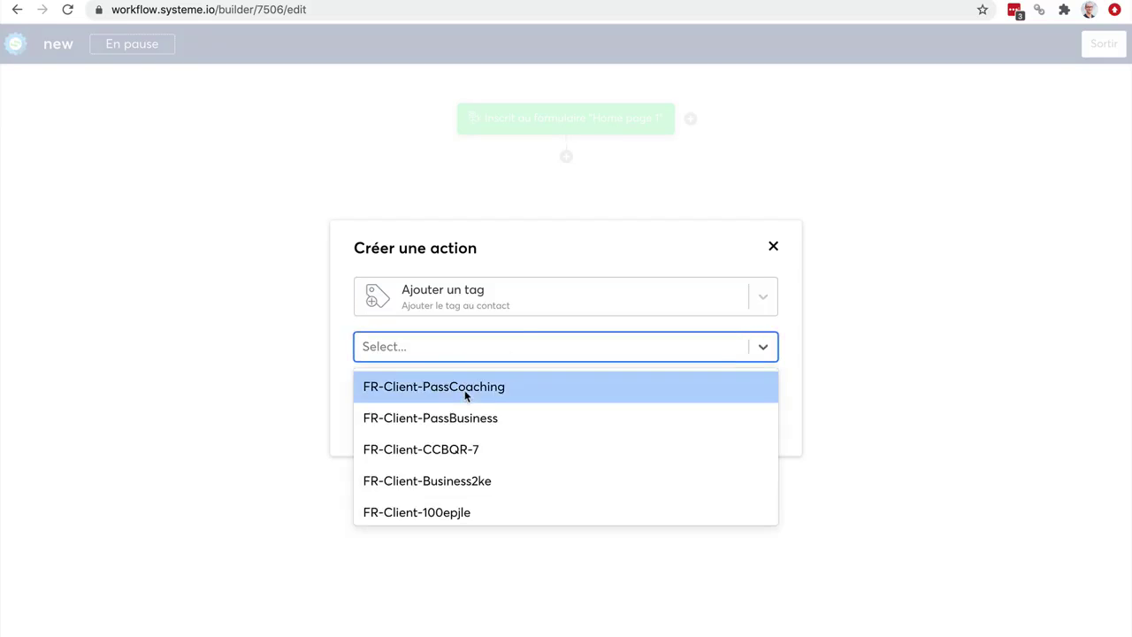
{"action": "left_click", "coordinate": [465, 395]}
{"action": "left_click", "coordinate": [375, 389]}
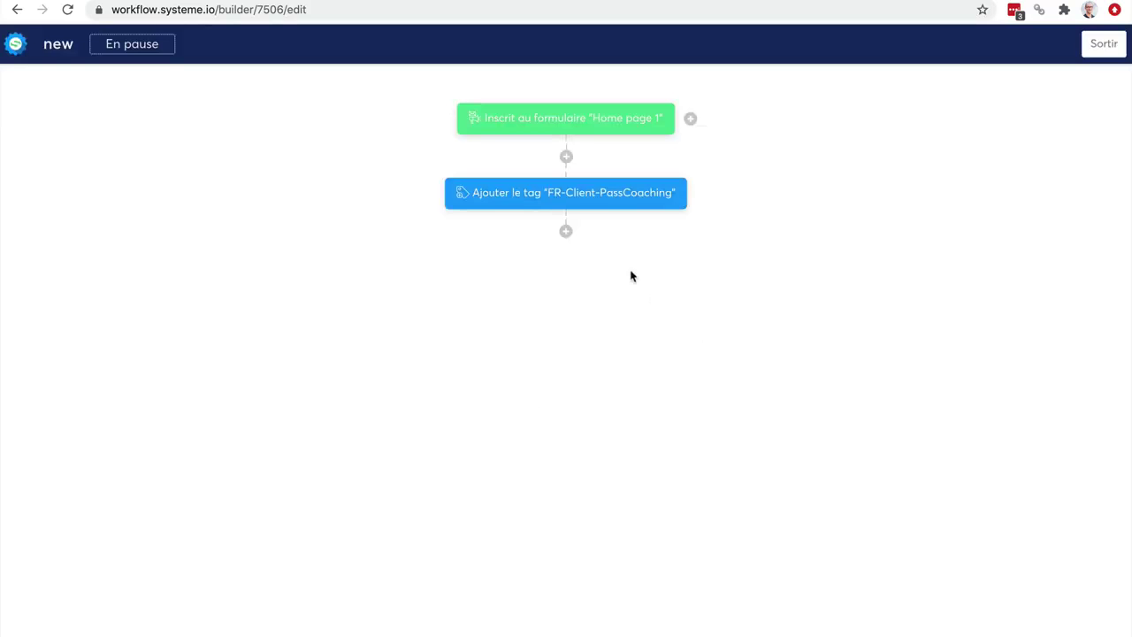
Add a delay of 1 hour after the tag action in the workflow
{"action": "left_click", "coordinate": [565, 230]}
{"action": "left_click", "coordinate": [464, 426]}
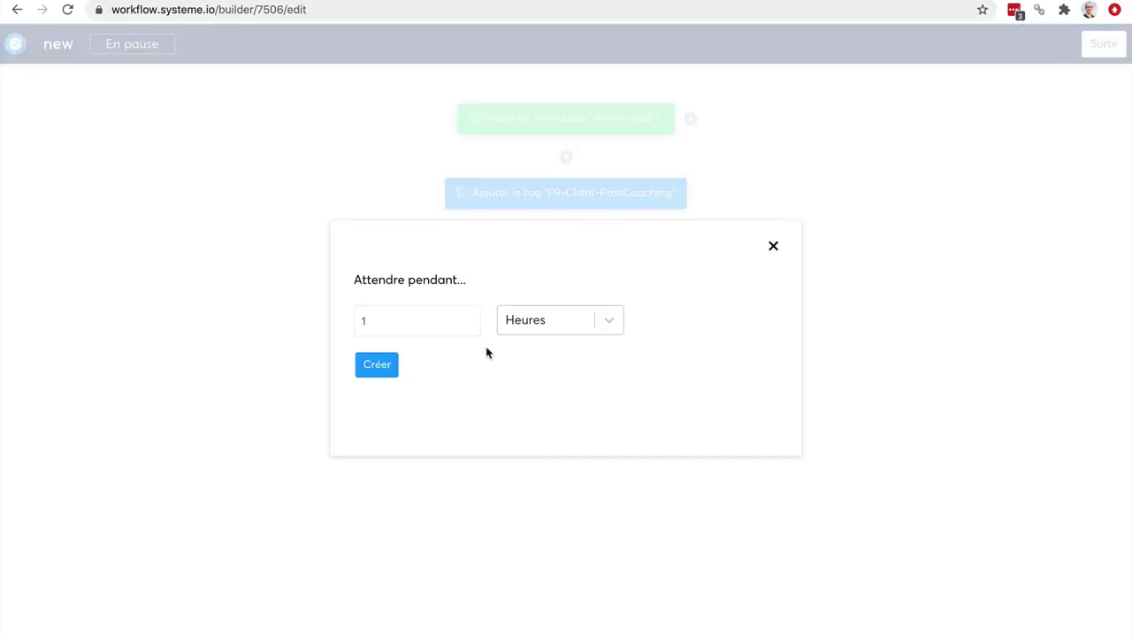
{"action": "left_click", "coordinate": [379, 366]}
Add a send-email action after the delay using the "Bonus: Recevez la formation qui montre comment lancer un business..." (RMIF articles bas) email
{"action": "left_click", "coordinate": [566, 306]}
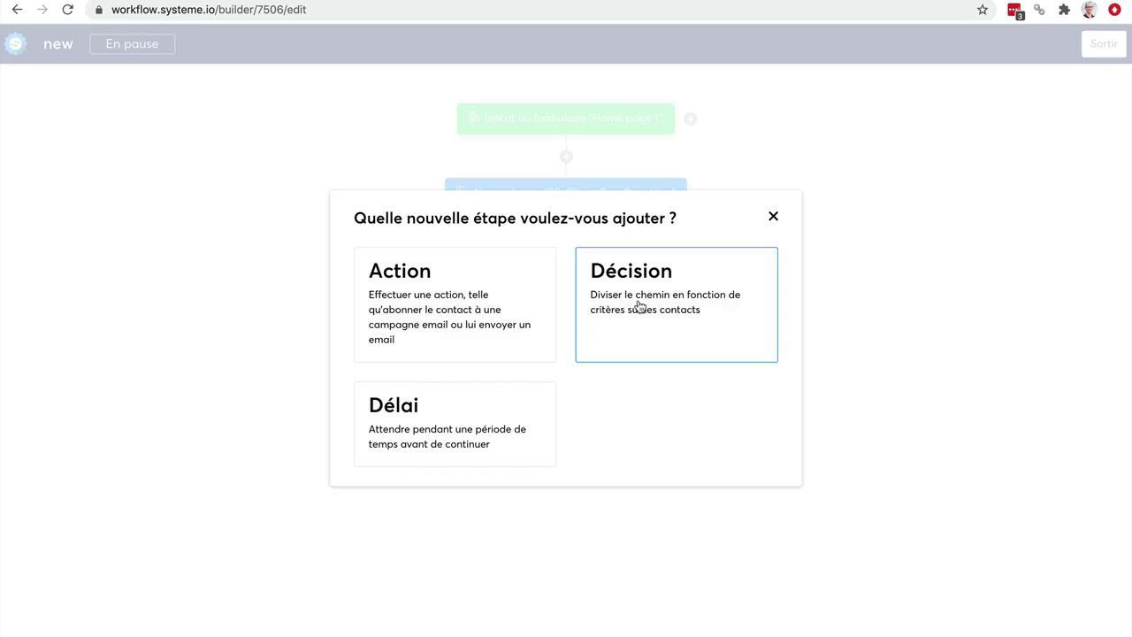
{"action": "left_click", "coordinate": [493, 298]}
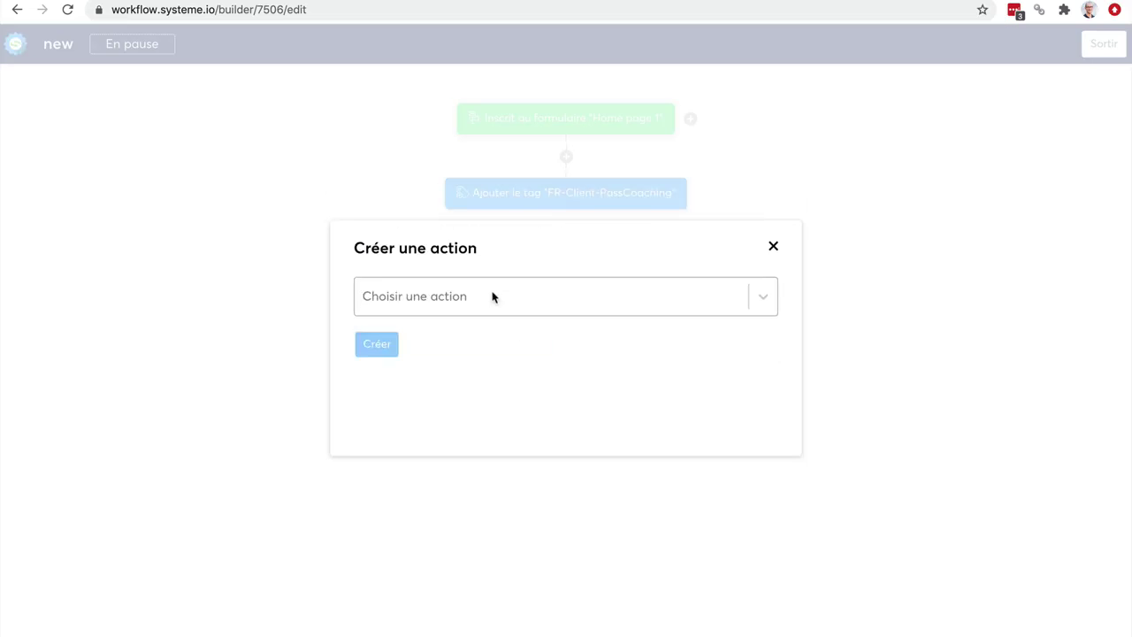
{"action": "left_click", "coordinate": [581, 304]}
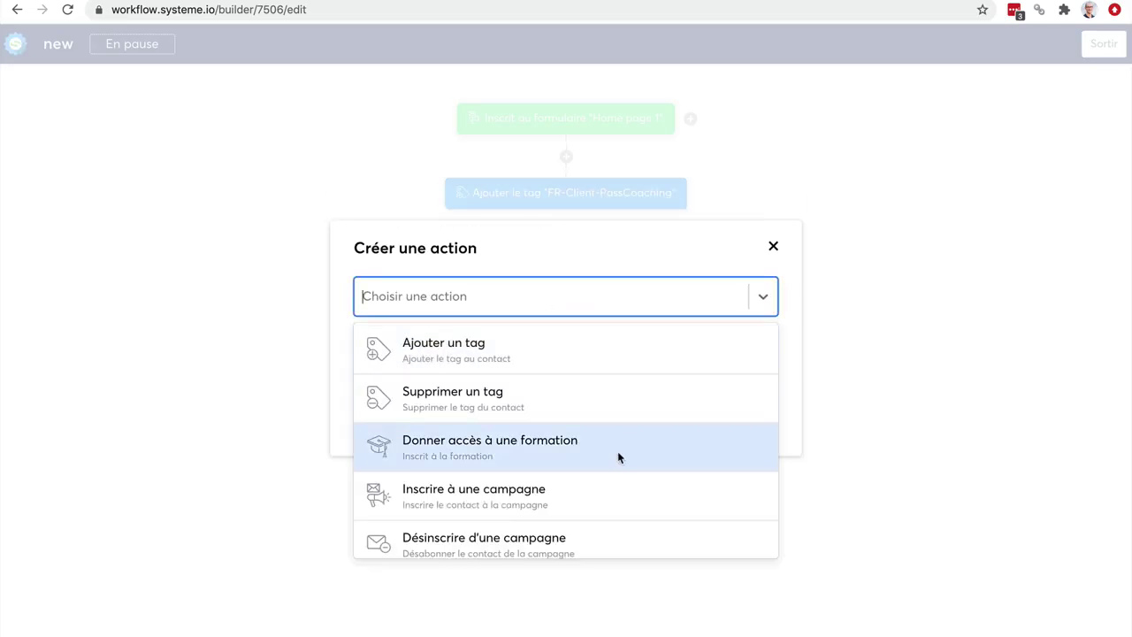
{"action": "scroll", "coordinate": [613, 466], "scroll_direction": "down", "scroll_amount": 3}
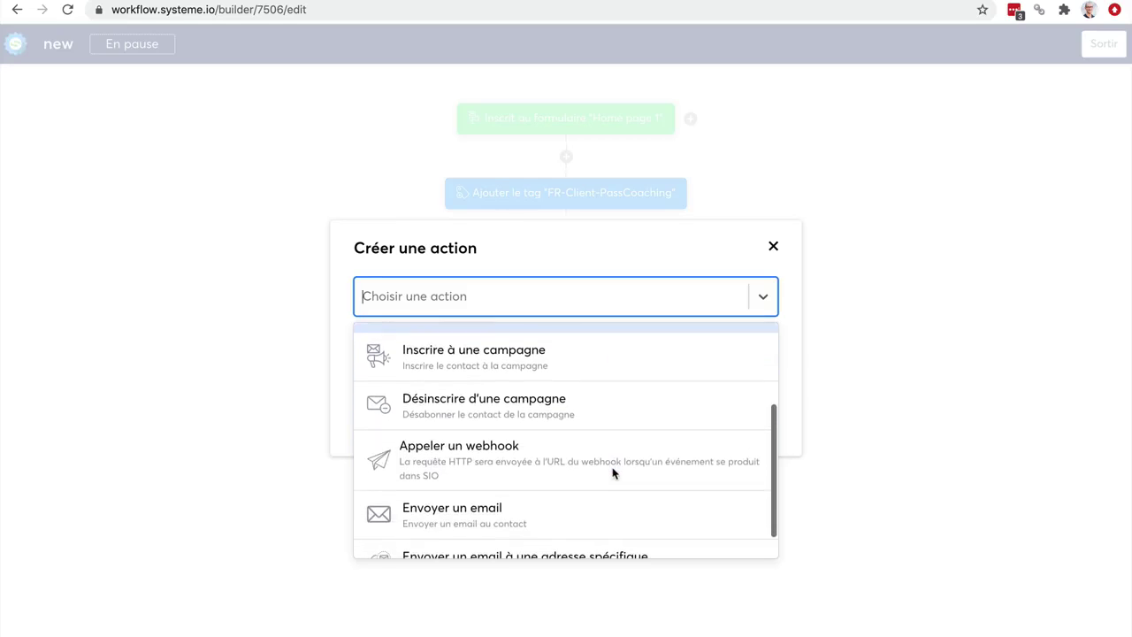
{"action": "scroll", "coordinate": [612, 473], "scroll_direction": "down", "scroll_amount": 1}
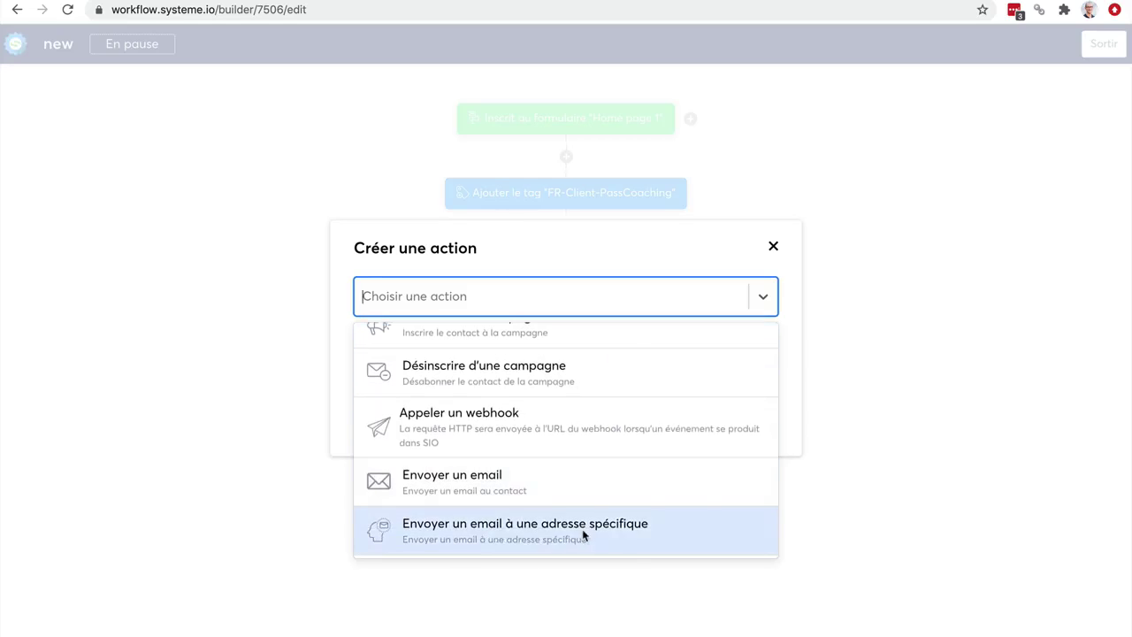
{"action": "left_click", "coordinate": [581, 496]}
{"action": "left_click", "coordinate": [469, 340]}
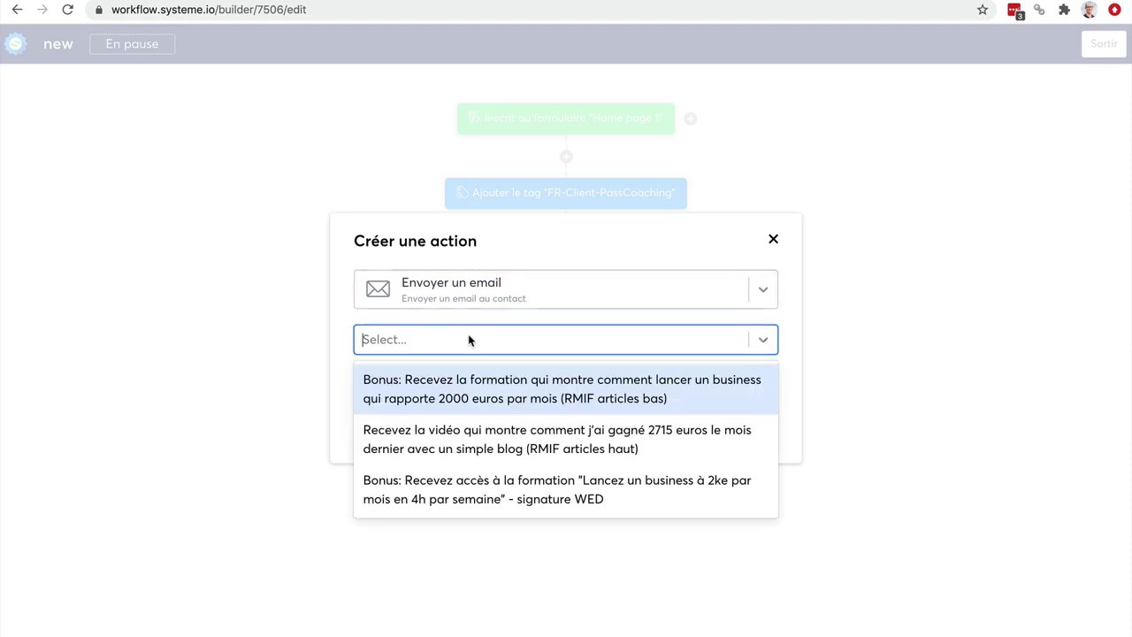
{"action": "left_click", "coordinate": [477, 389]}
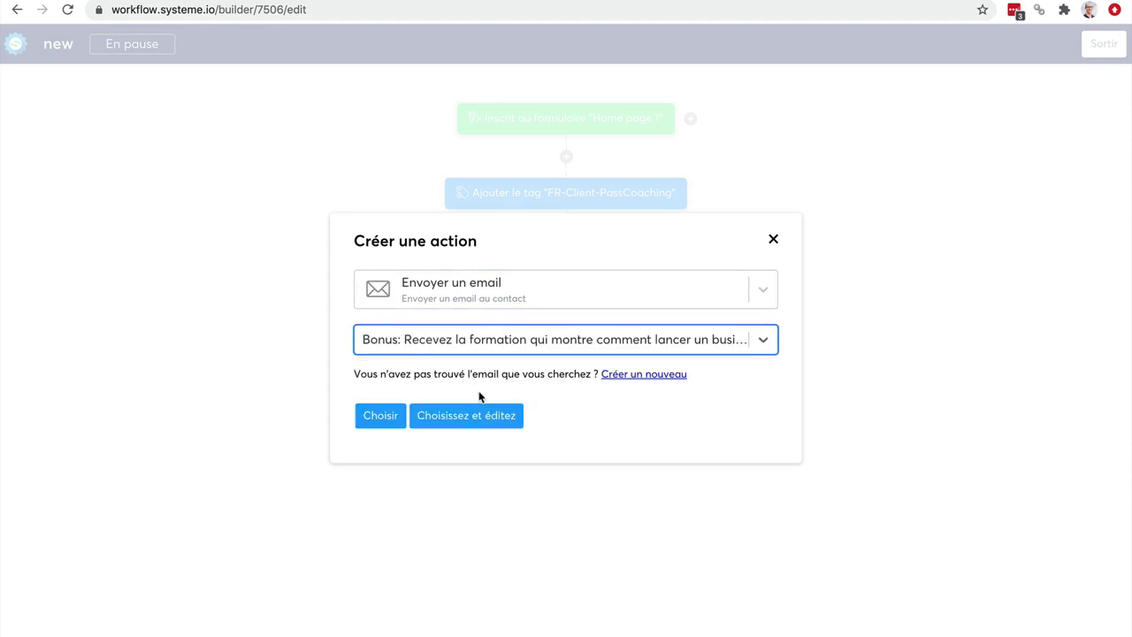
{"action": "left_click", "coordinate": [382, 416]}
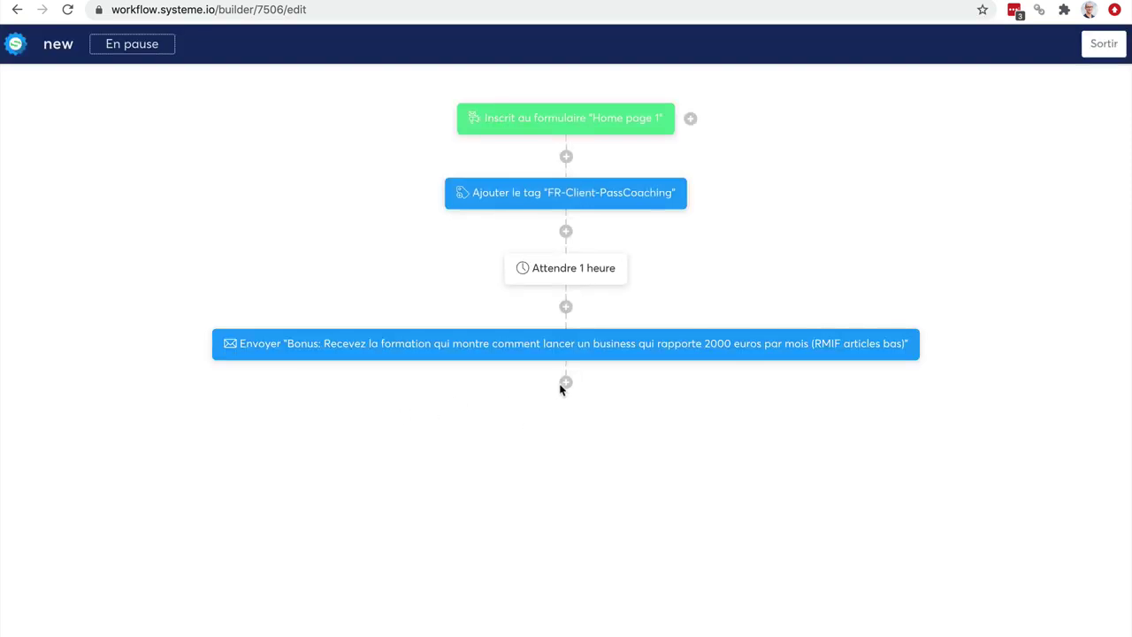
Look at the condition settings for a decision step after the email action and close them without creating it
{"action": "left_click", "coordinate": [566, 383]}
{"action": "left_click", "coordinate": [618, 301]}
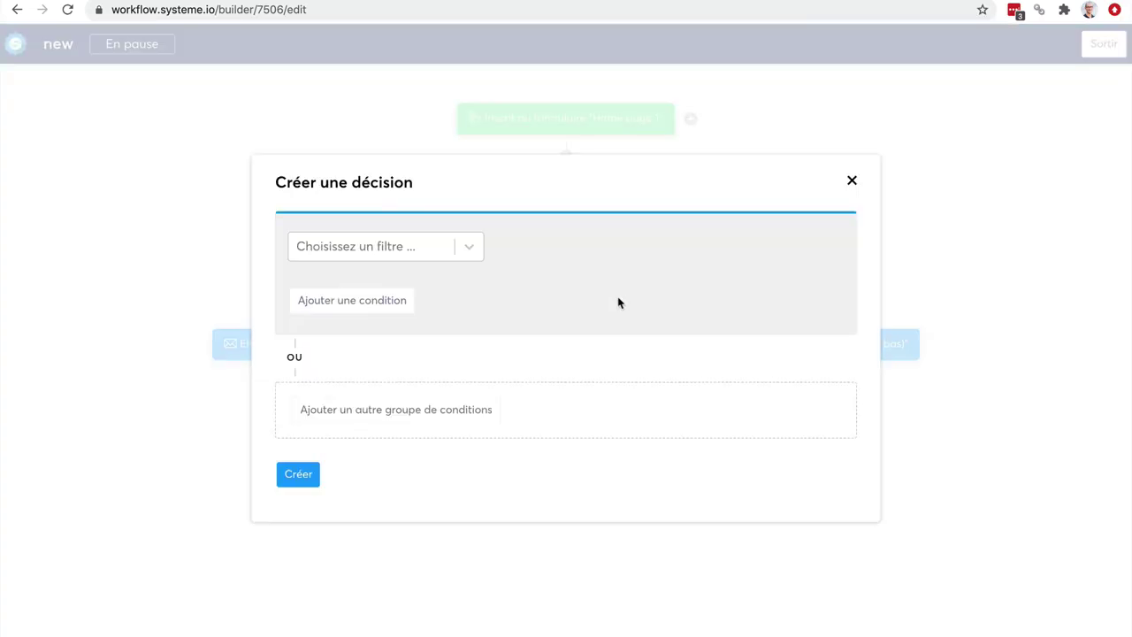
{"action": "left_click", "coordinate": [852, 182]}
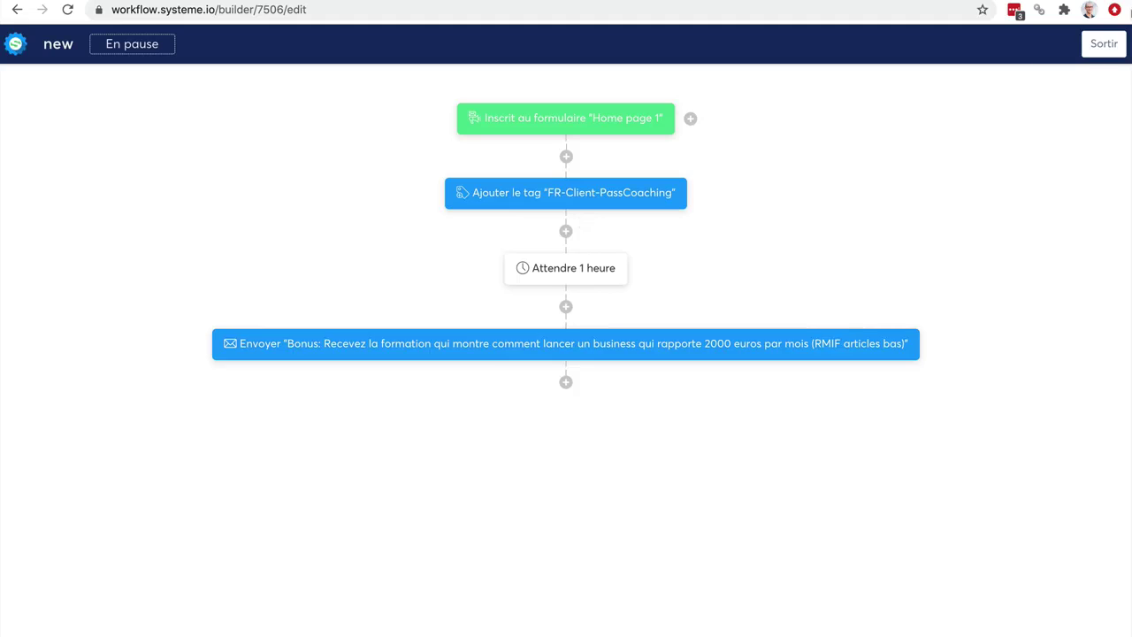
Exit the workflow builder and open the affiliate programme dashboard from the sales section
{"action": "left_click", "coordinate": [1103, 55]}
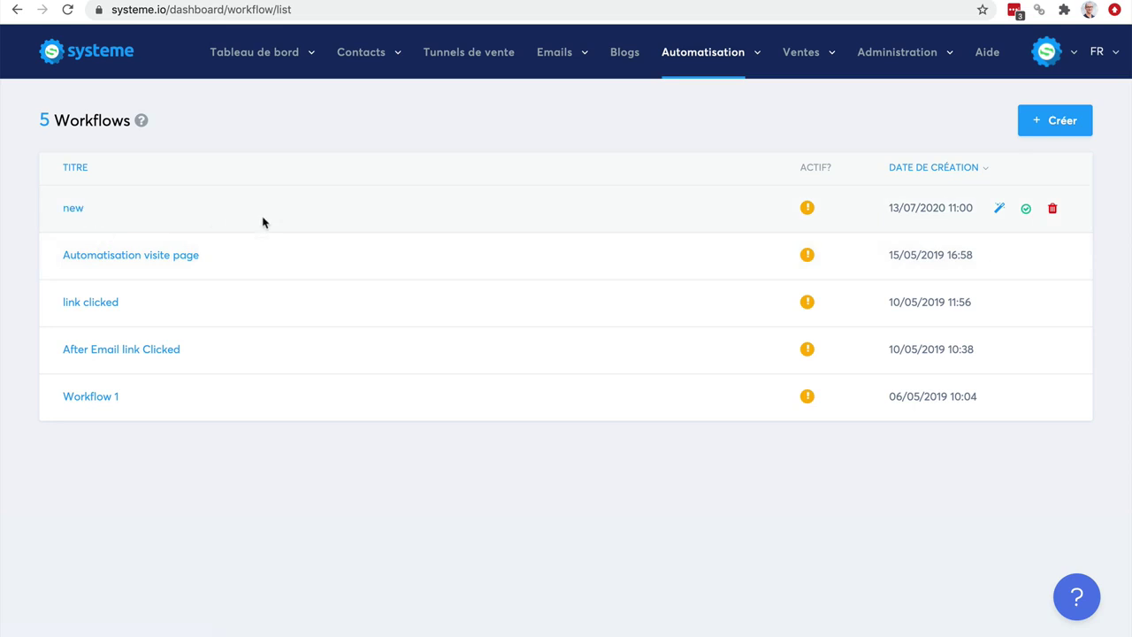
{"action": "mouse_move", "coordinate": [793, 63]}
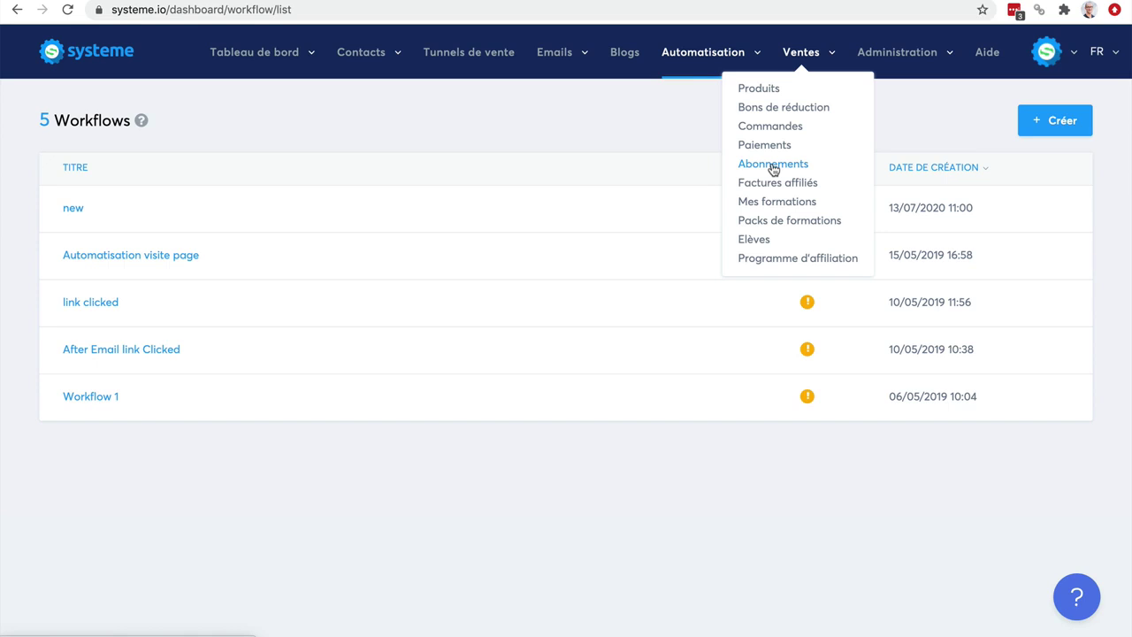
{"action": "left_click", "coordinate": [771, 259]}
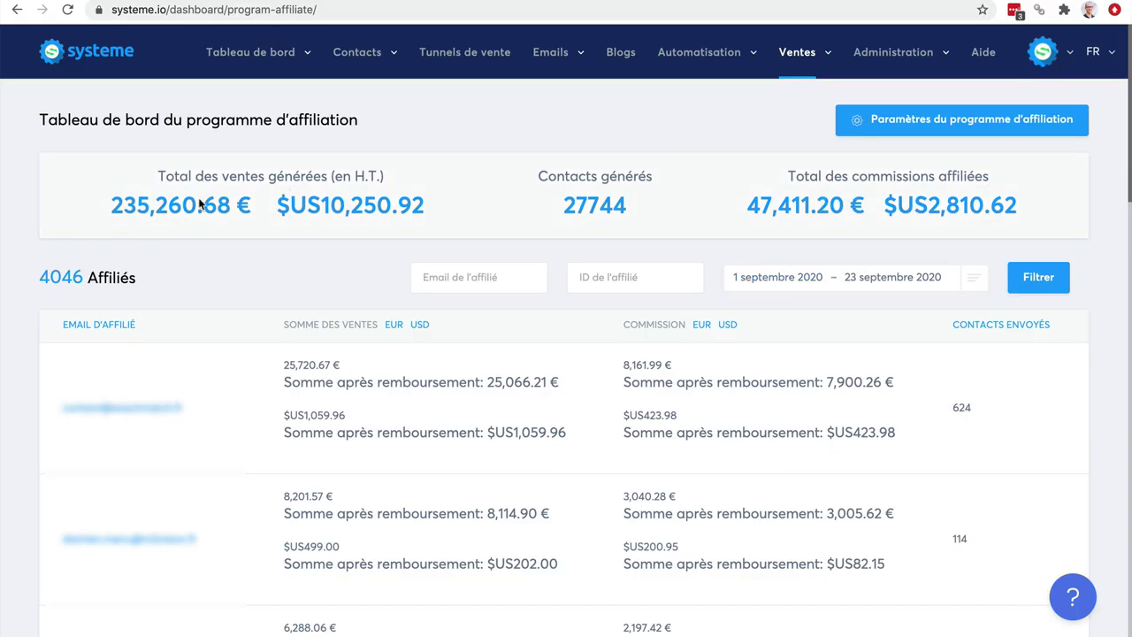
Examine the total generated sales and total affiliate commissions in the affiliate programme summary, then look over the available account settings
{"action": "left_click_drag", "start_coordinate": [112, 205], "coordinate": [216, 204]}
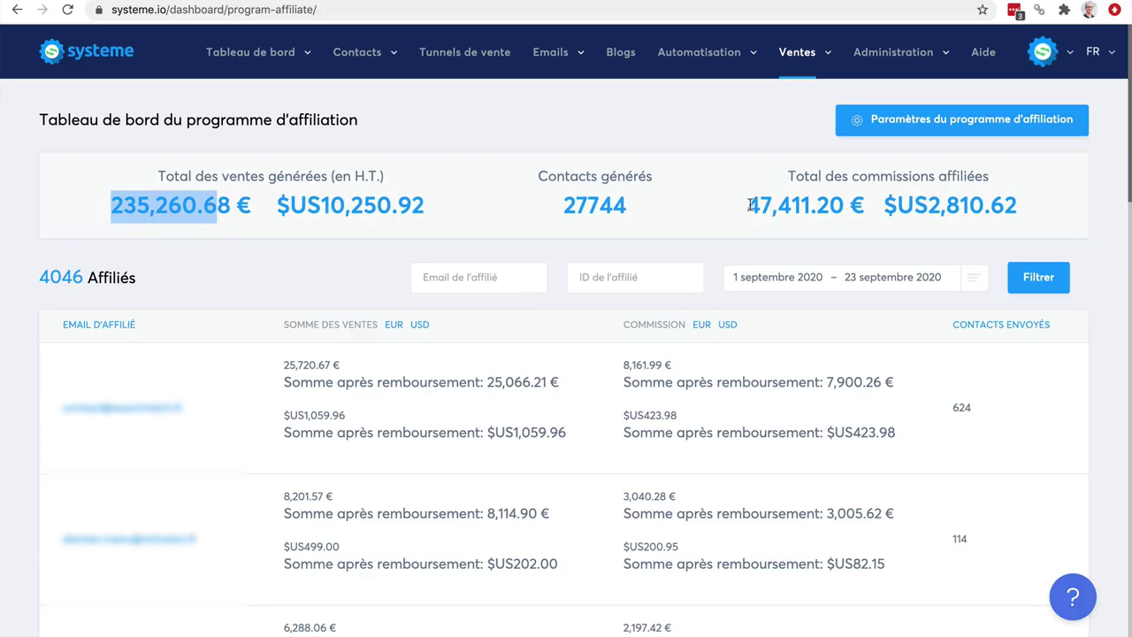
{"action": "left_click_drag", "start_coordinate": [745, 205], "coordinate": [1018, 205]}
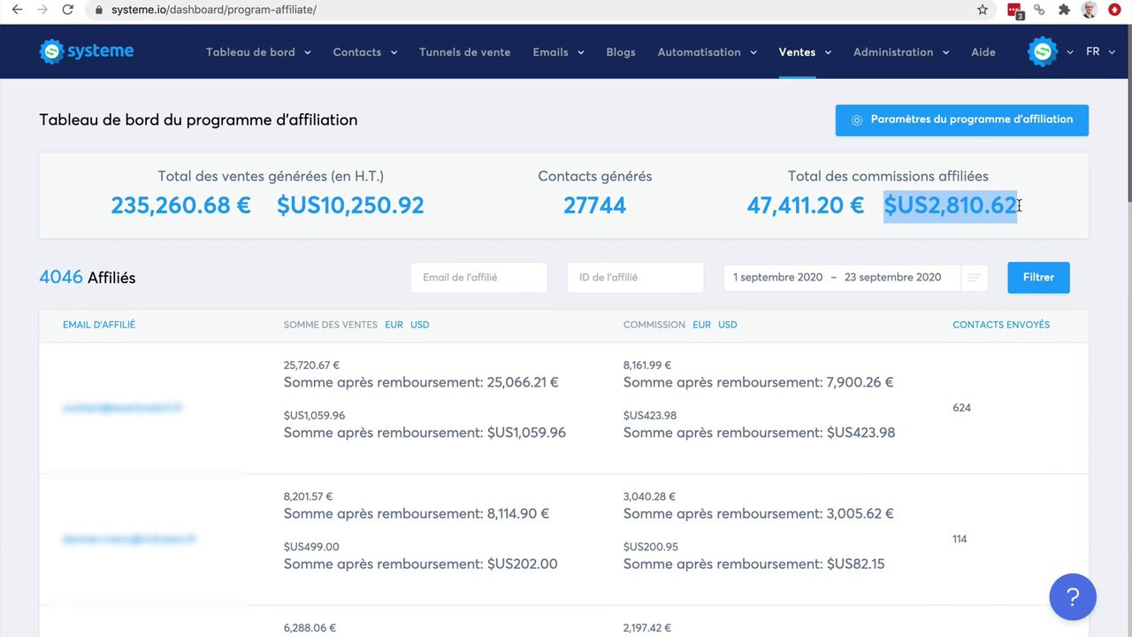
{"action": "mouse_move", "coordinate": [869, 53]}
{"action": "mouse_move", "coordinate": [1044, 57]}
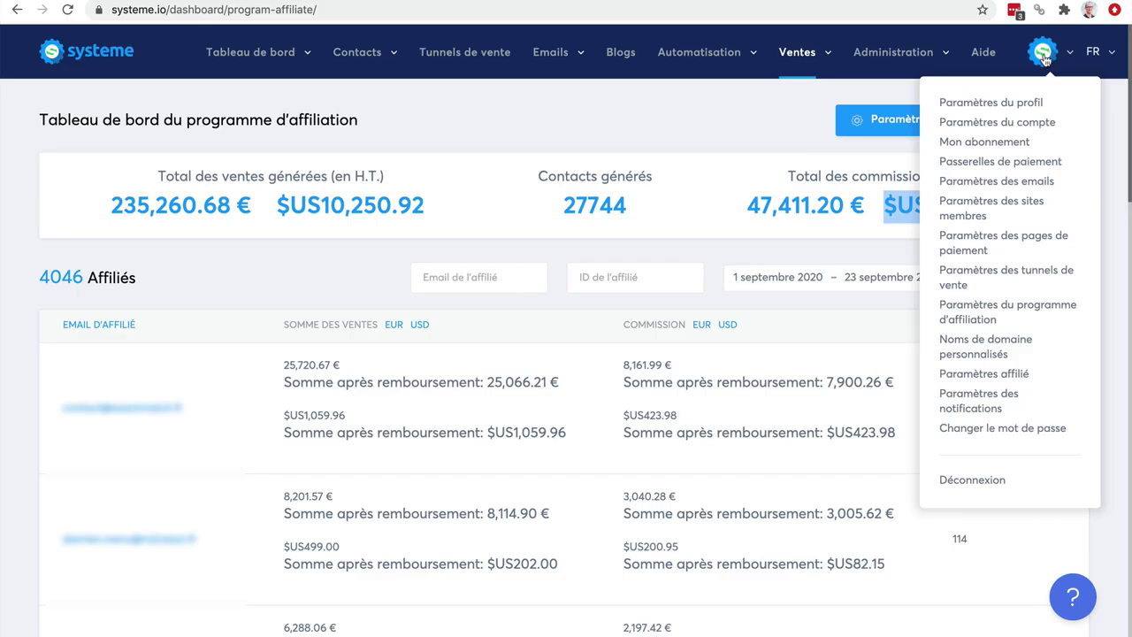
Return to the main dashboard and look over the available contact, email, automation and sales features
{"action": "left_click", "coordinate": [78, 59]}
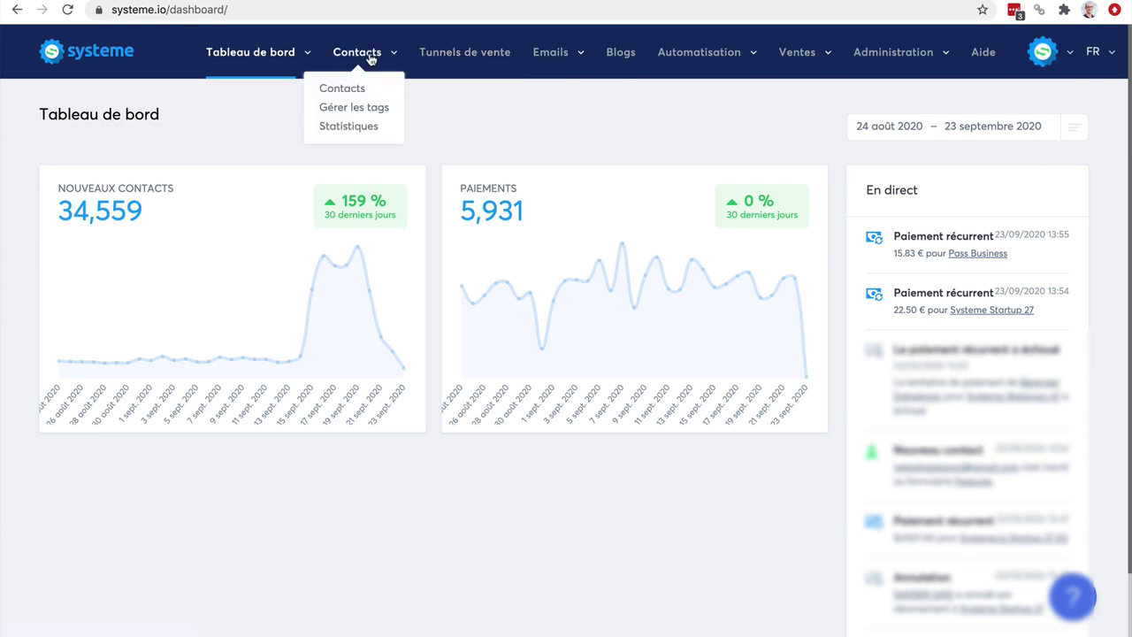
{"action": "mouse_move", "coordinate": [561, 59]}
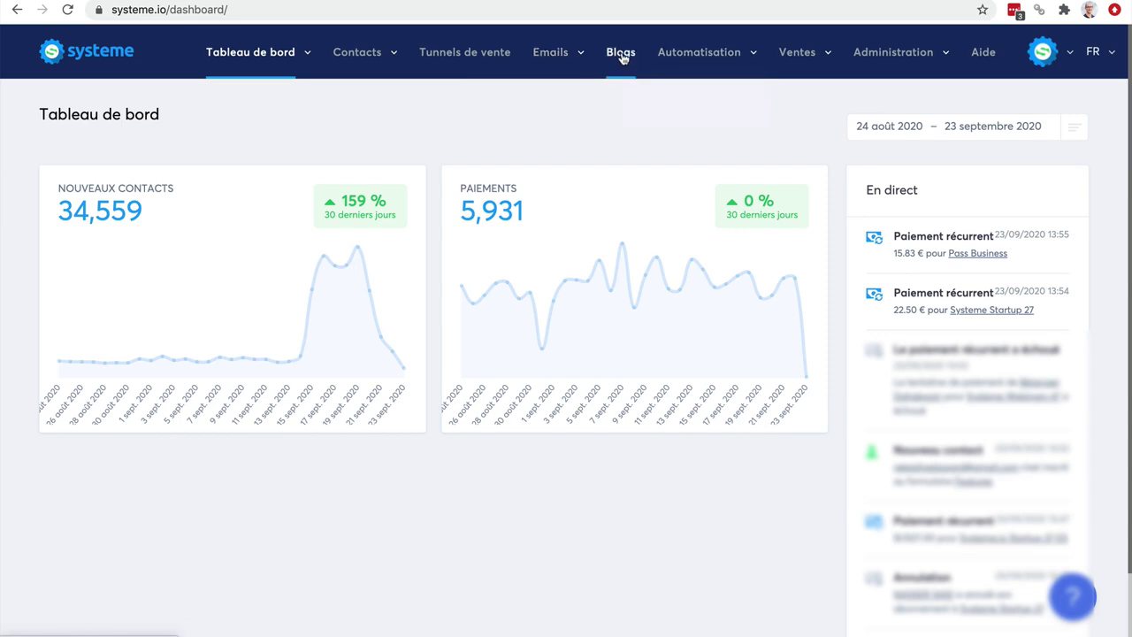
{"action": "mouse_move", "coordinate": [710, 60]}
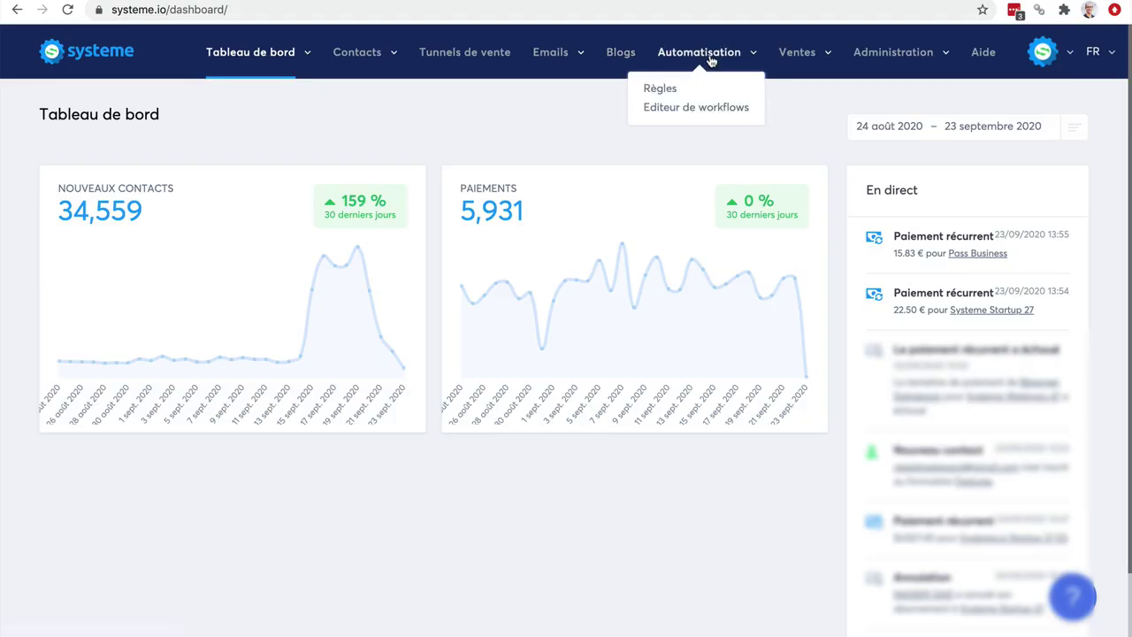
{"action": "mouse_move", "coordinate": [797, 54]}
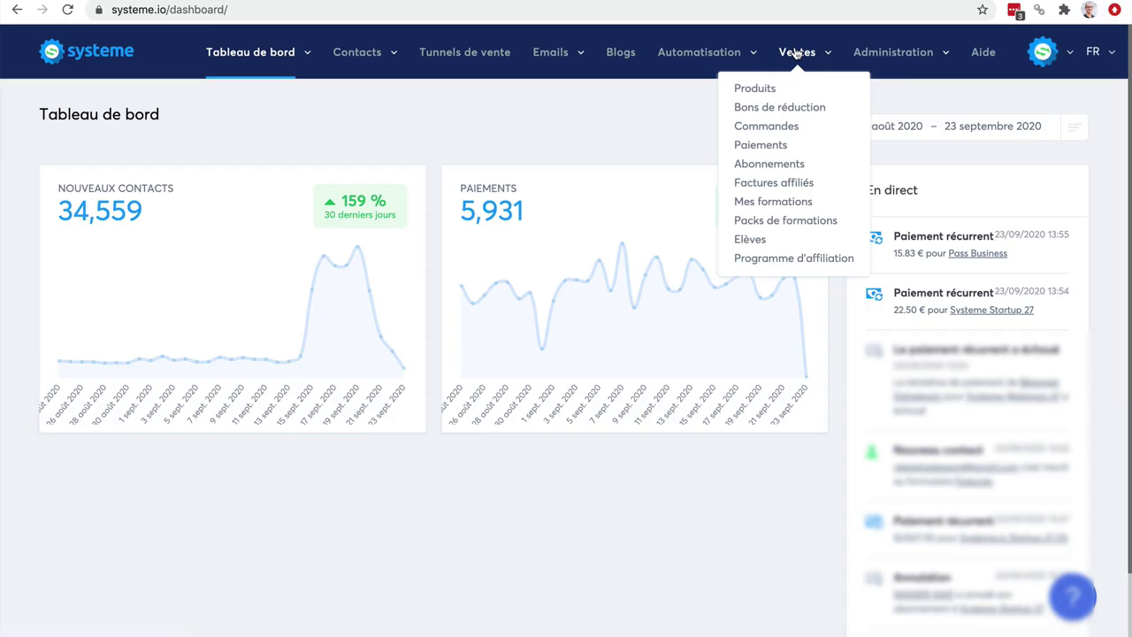